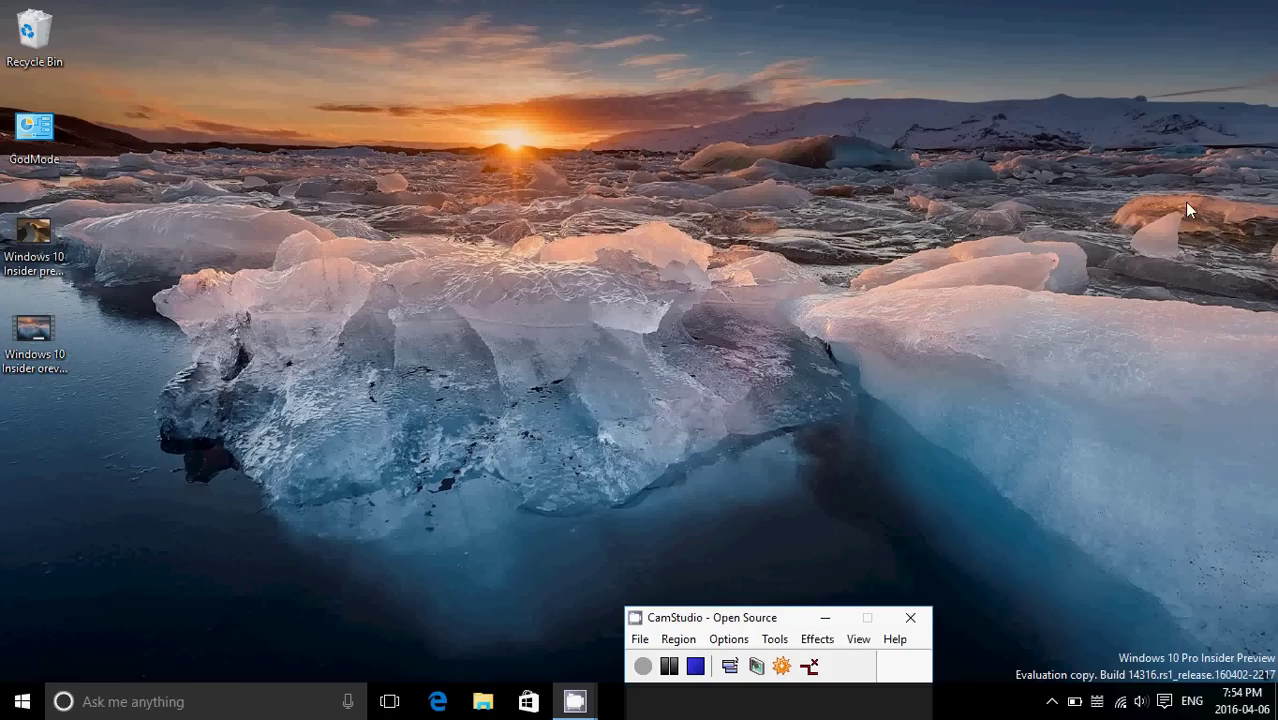
- Search Windows Settings for 'battery', then close Settings
left_click(1164, 703)
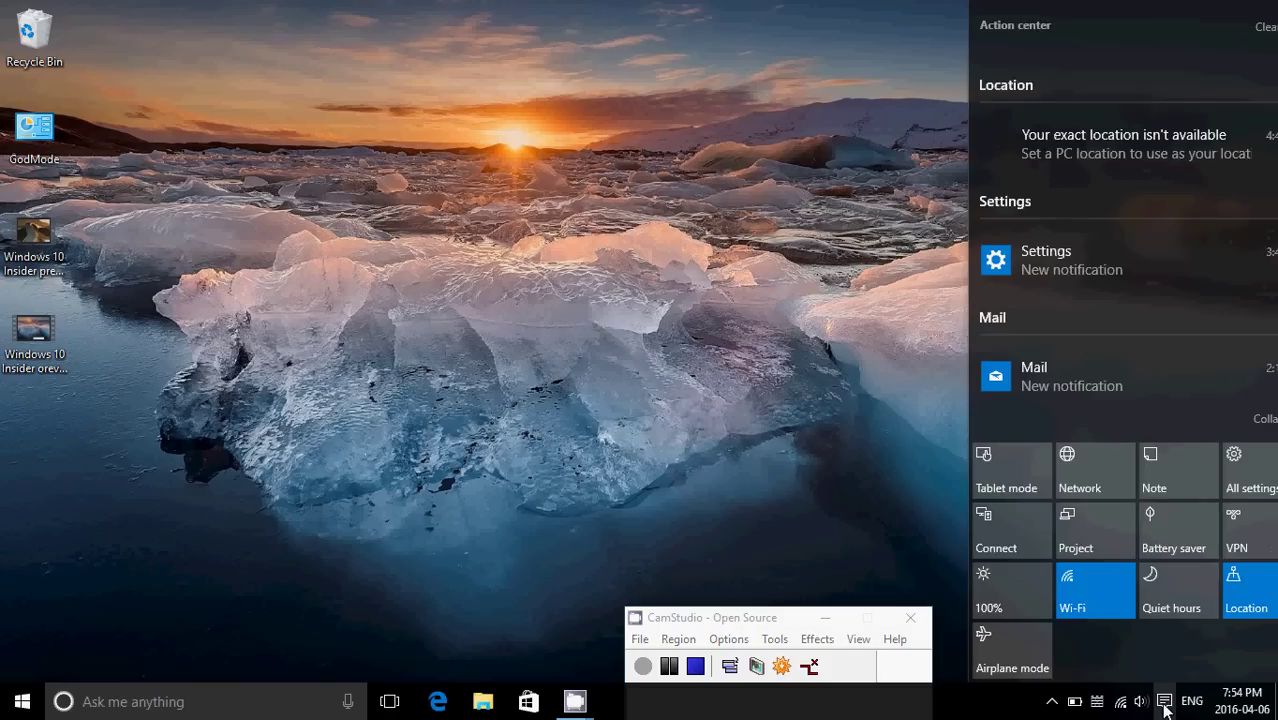
left_click(1235, 460)
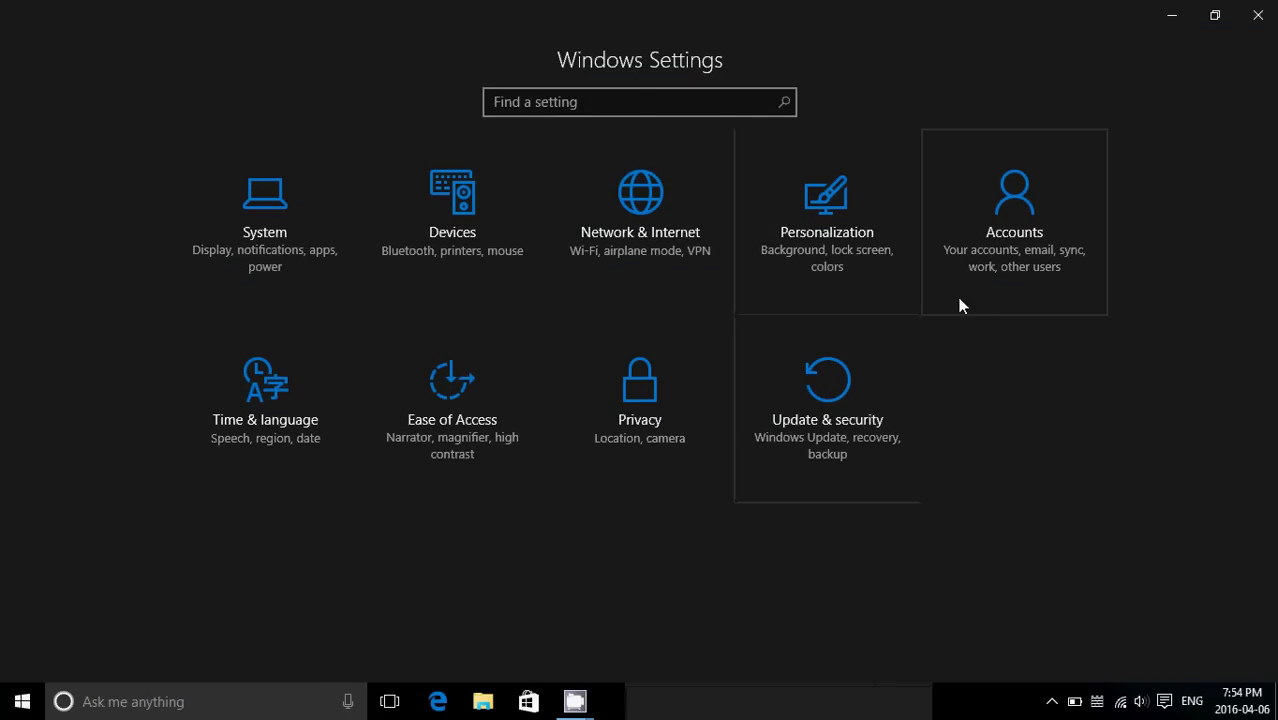
left_click(637, 110)
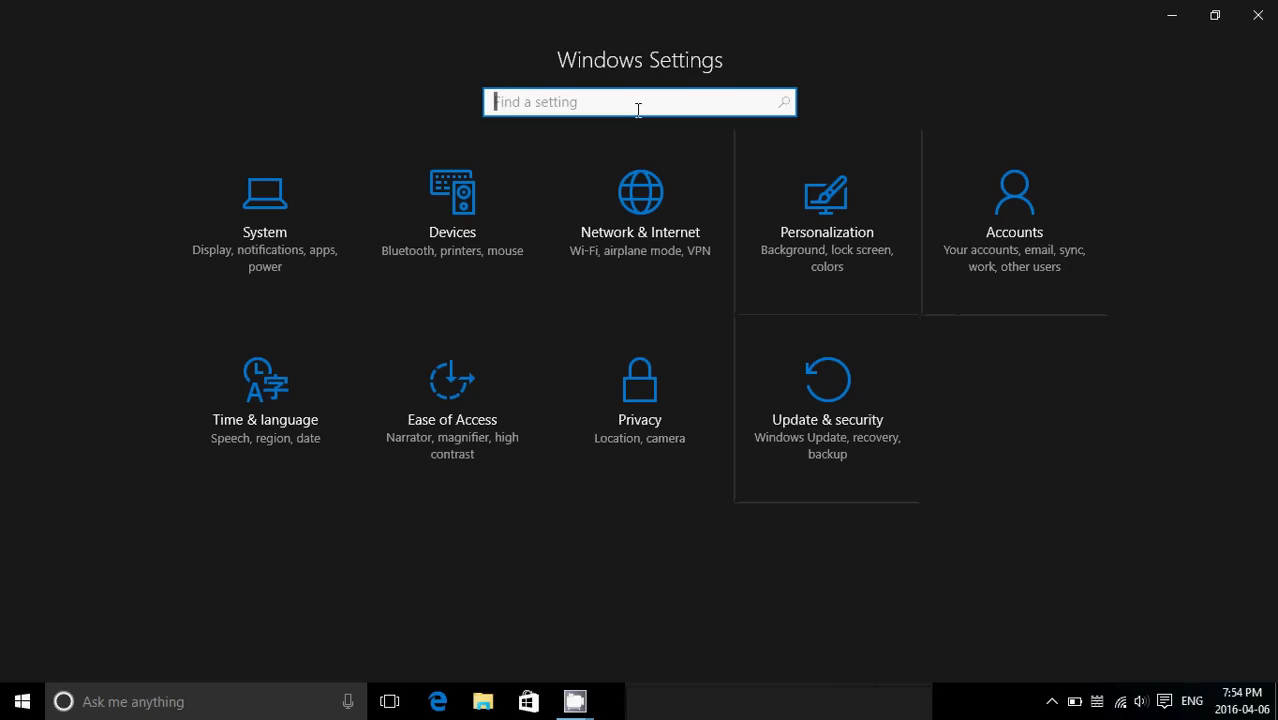
type("ba")
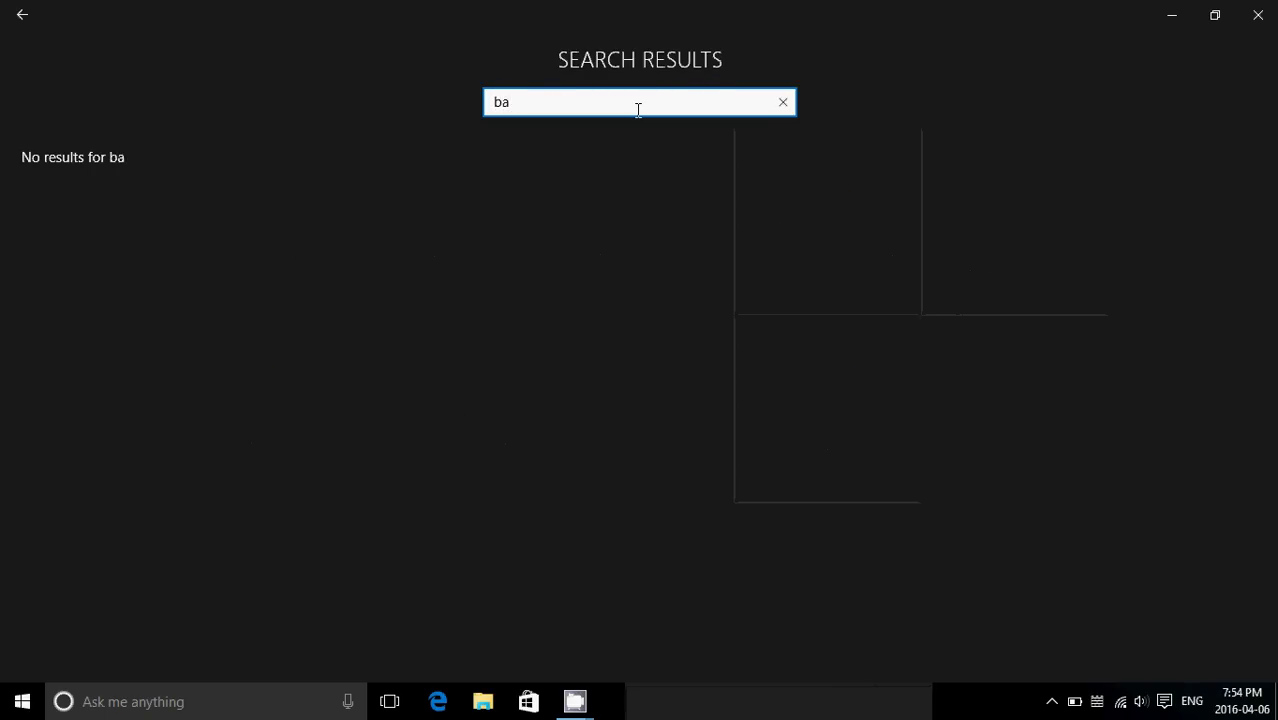
type("ttery")
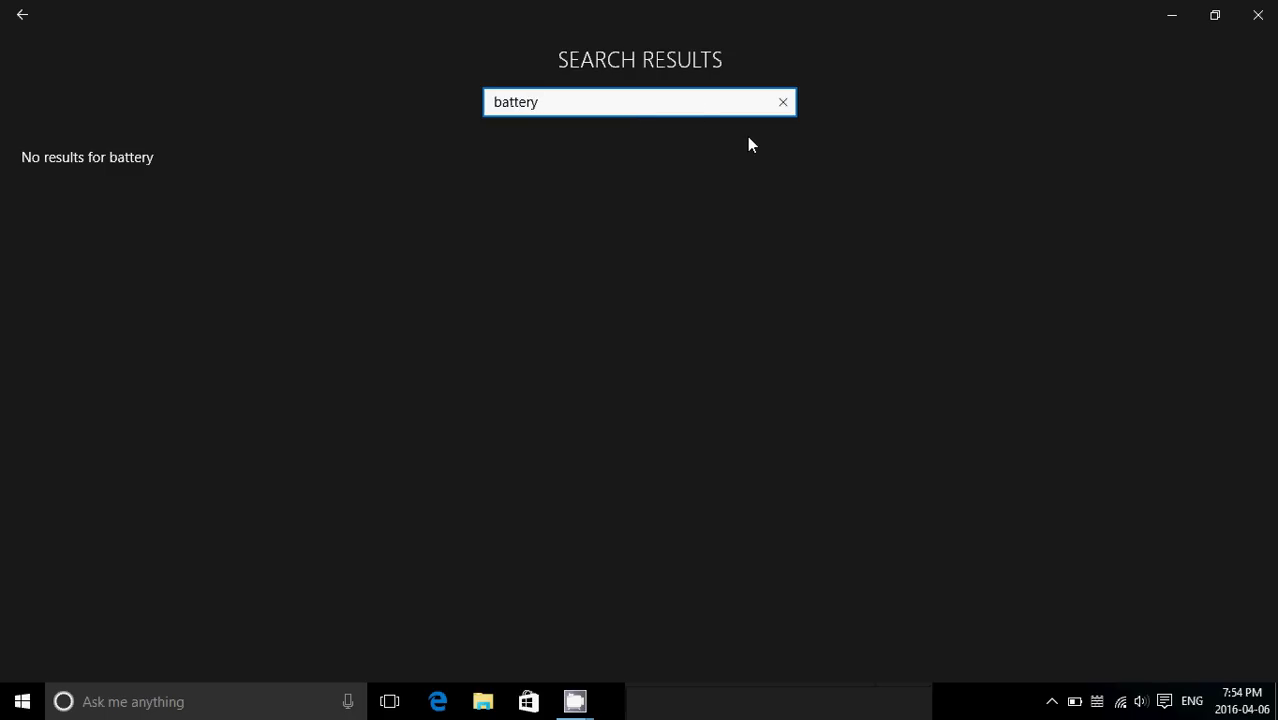
left_click(1258, 15)
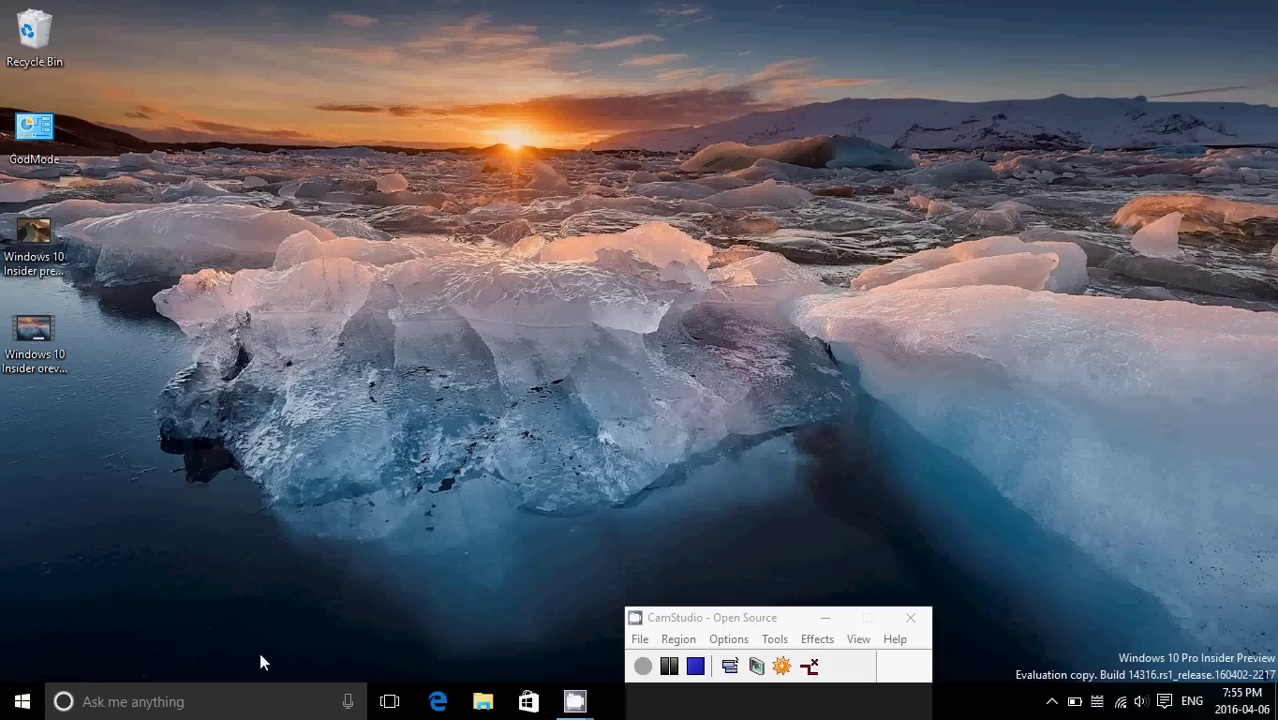
- Ask Cortana search for 'find my ph' and dismiss the results
left_click(248, 700)
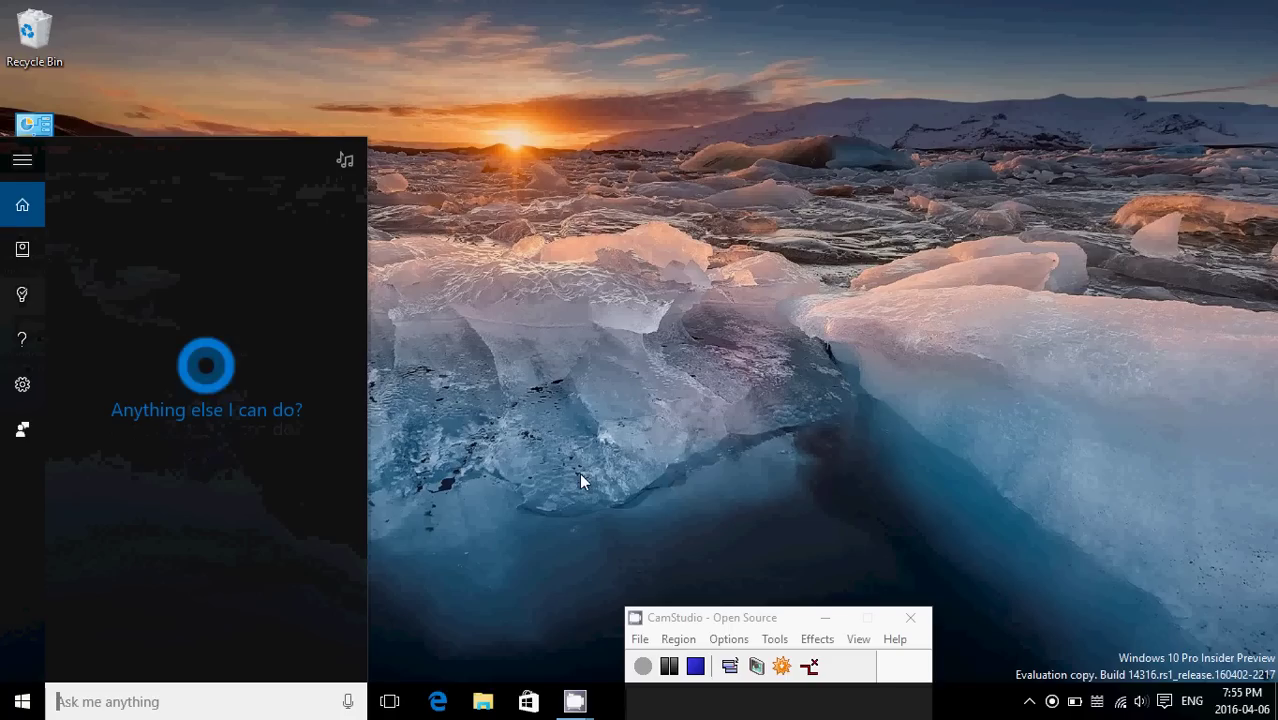
type("find my phh")
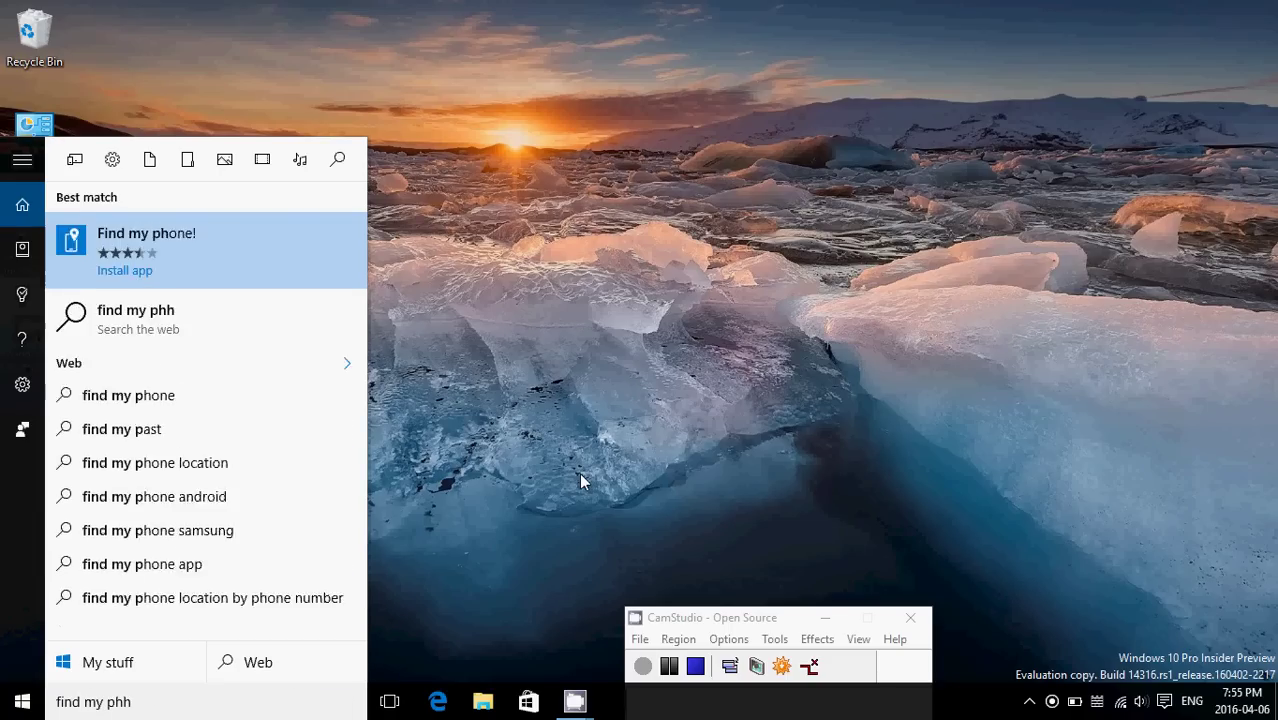
key("BackSpace")
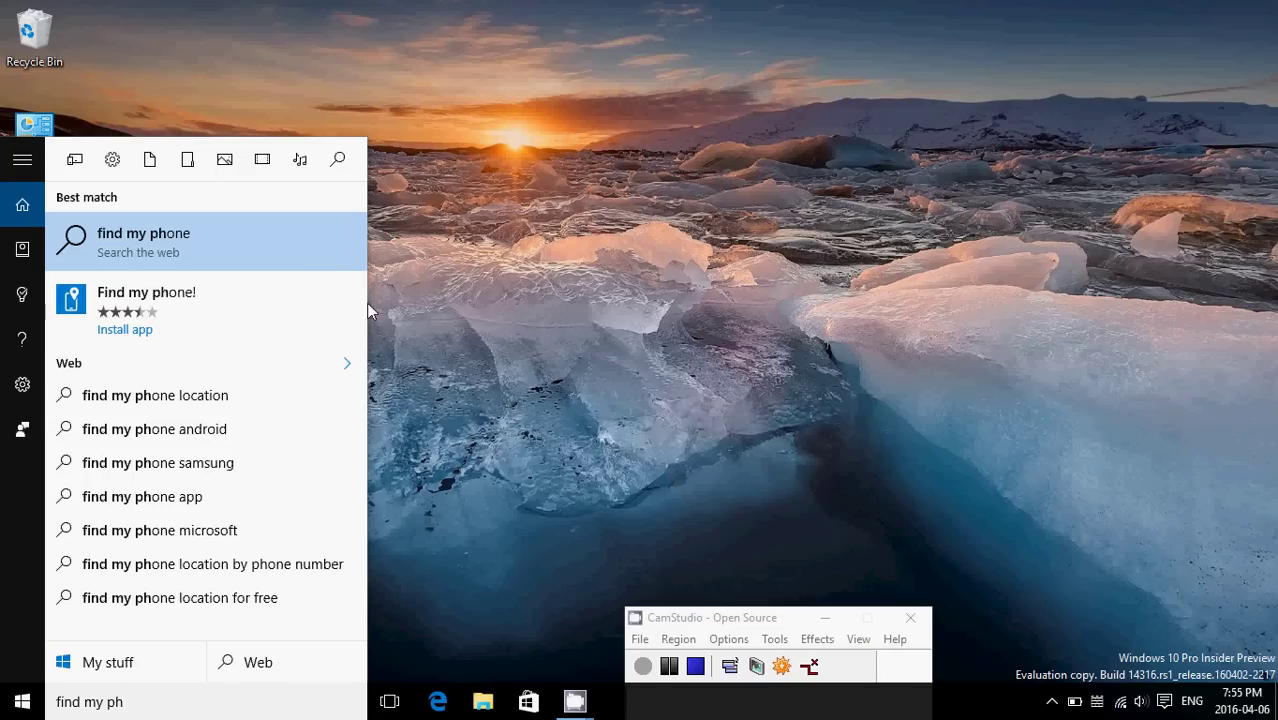
left_click(500, 331)
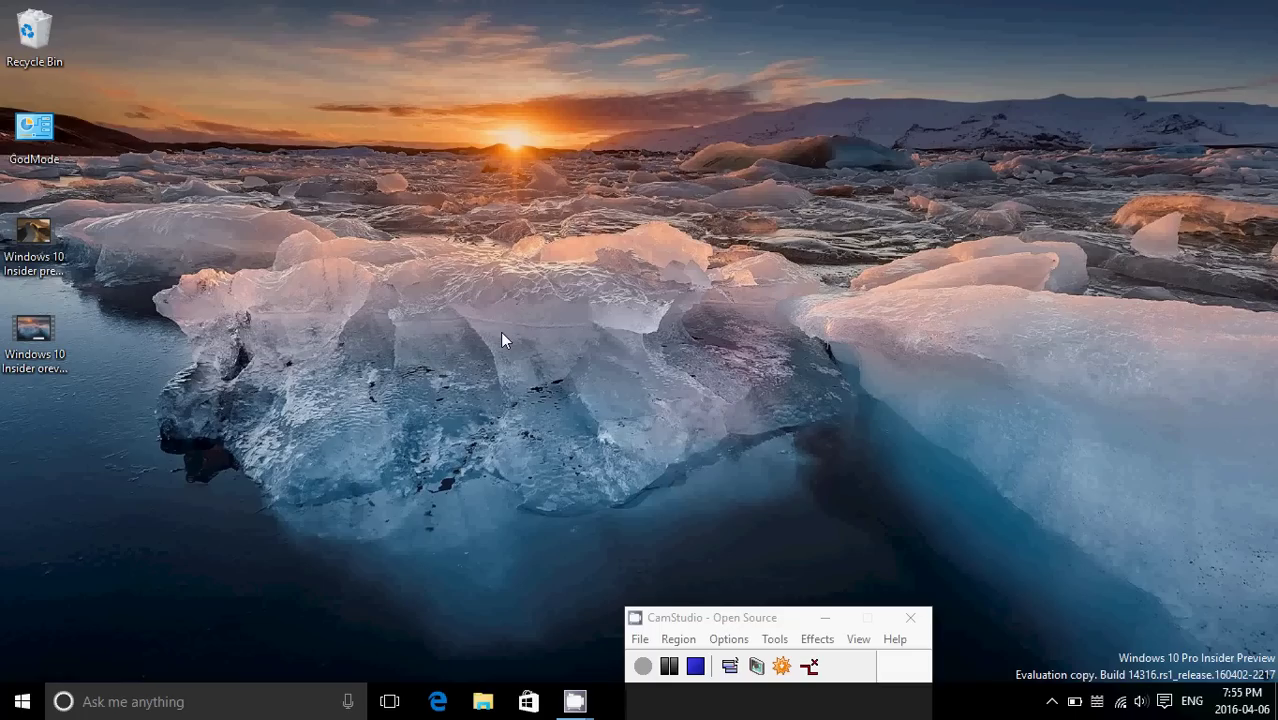
- Launch Skype UWP Preview from search, skip the find friends step, and close it
left_click(217, 710)
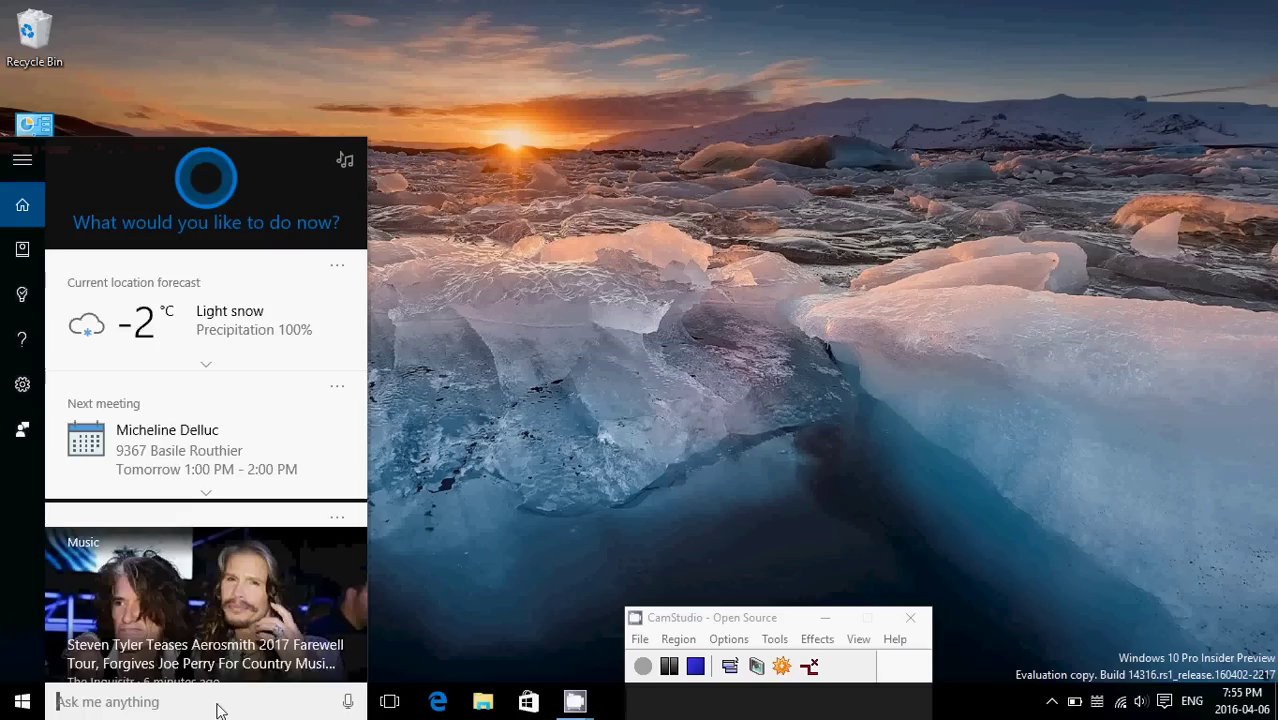
type("skype")
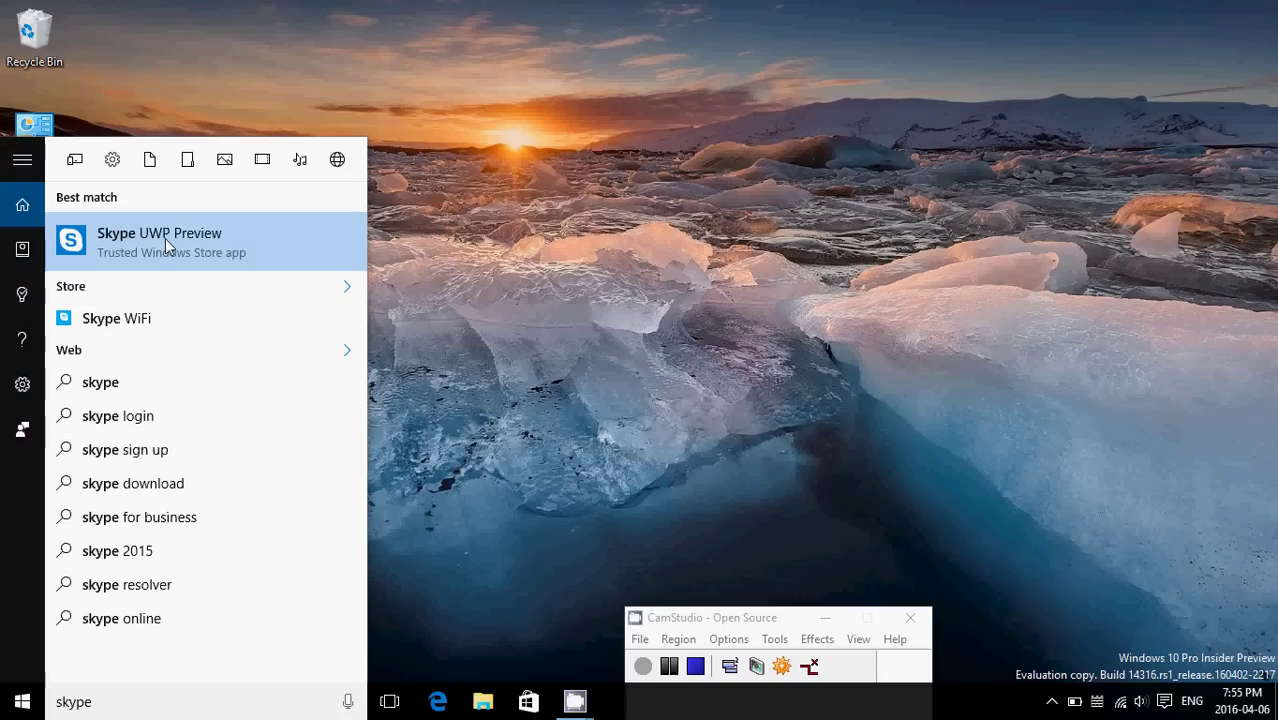
left_click(165, 238)
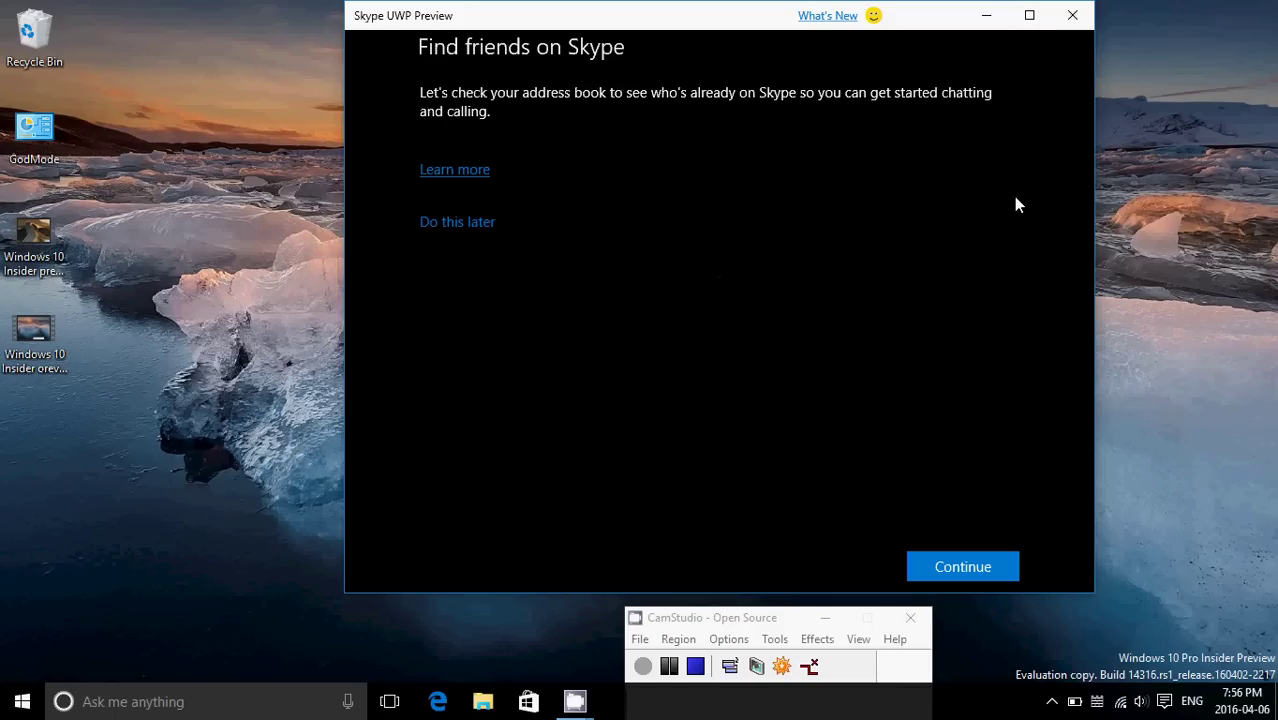
left_click(963, 566)
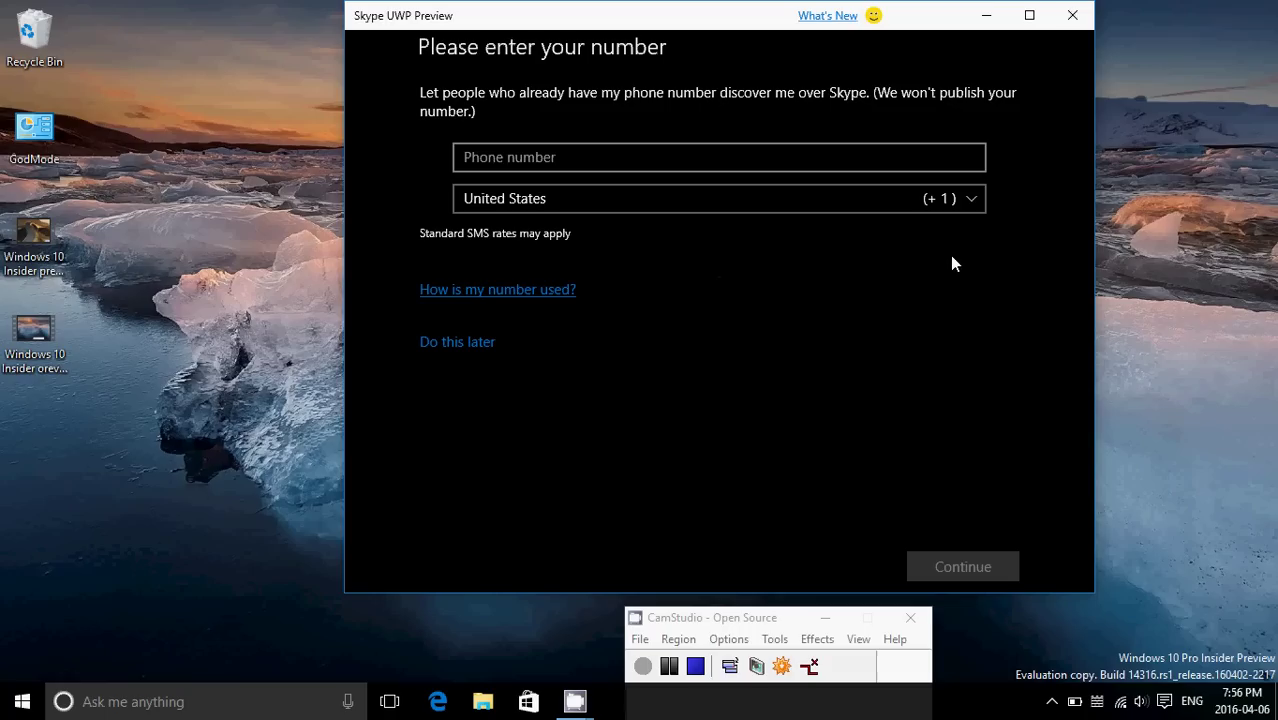
left_click(1076, 17)
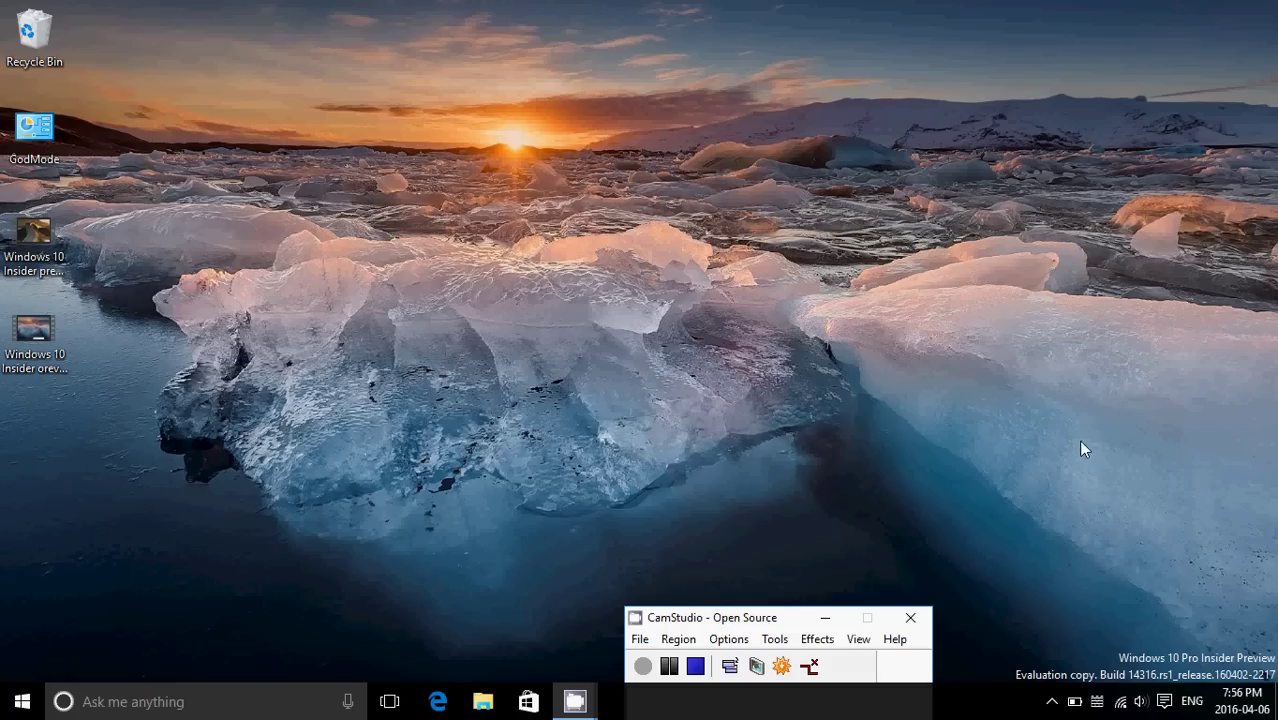
- Go to System > Notifications & actions and scroll the per-app notification list
left_click(1163, 703)
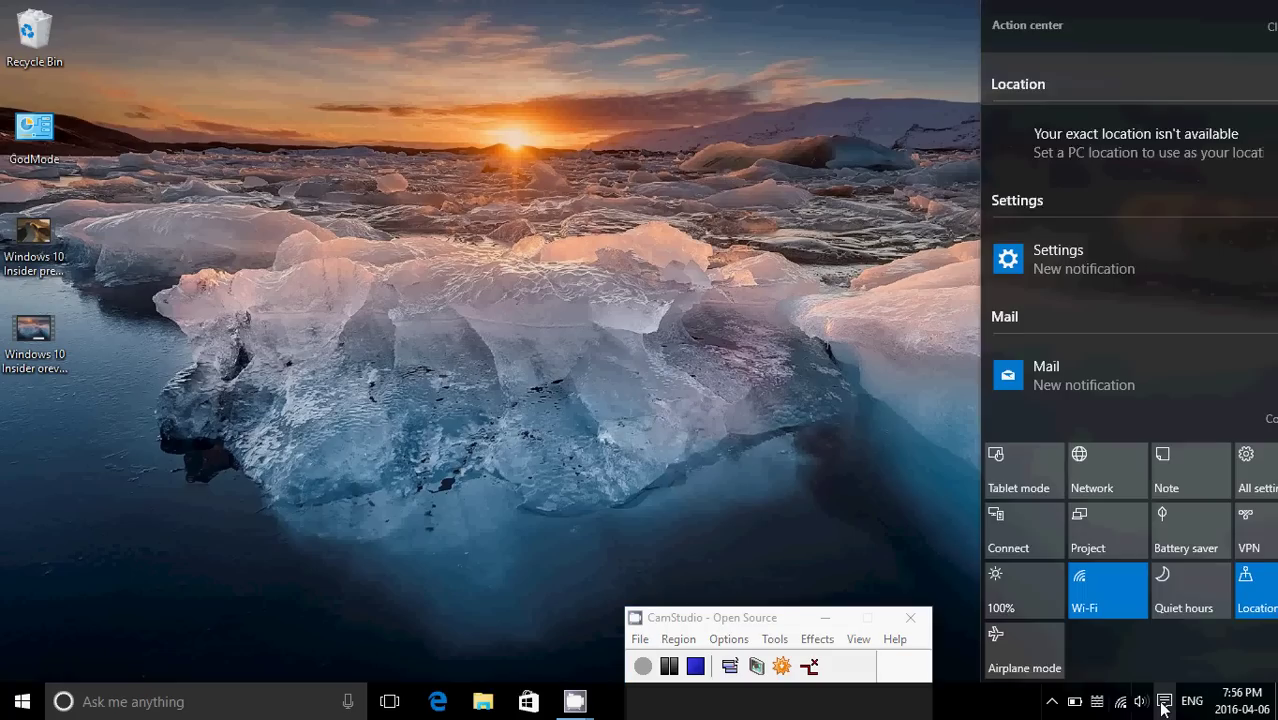
left_click(1246, 466)
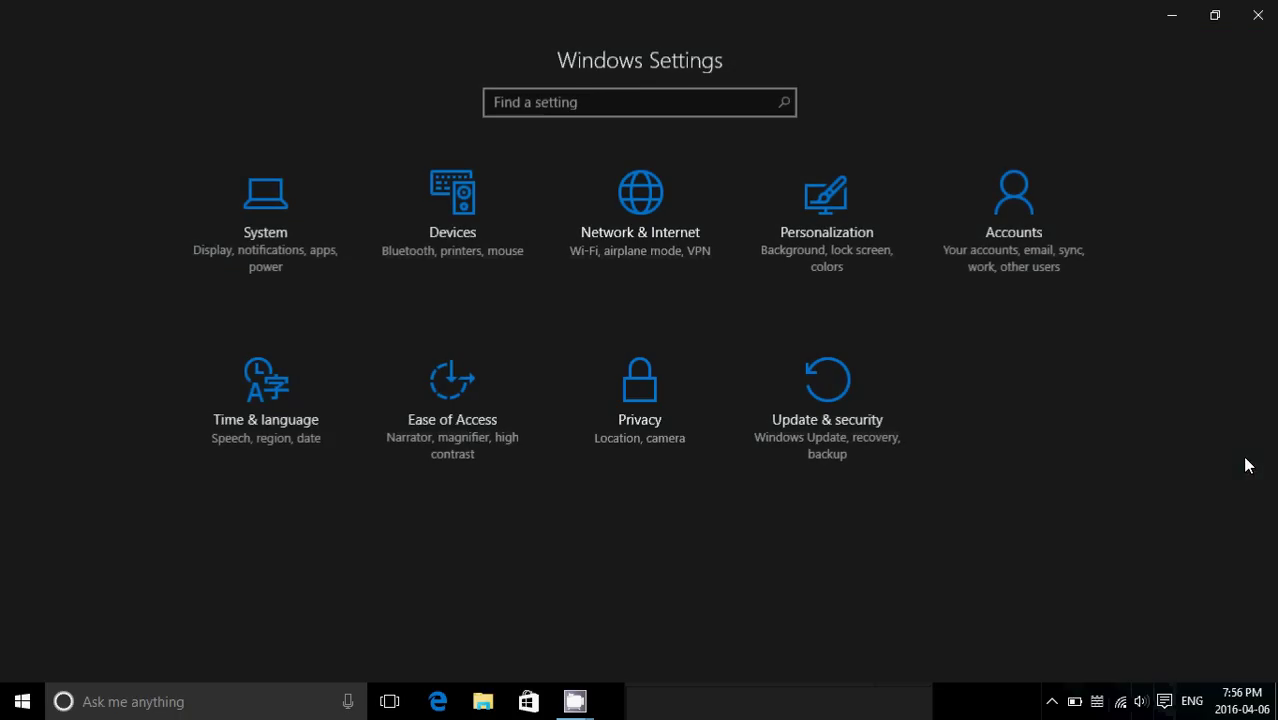
left_click(267, 240)
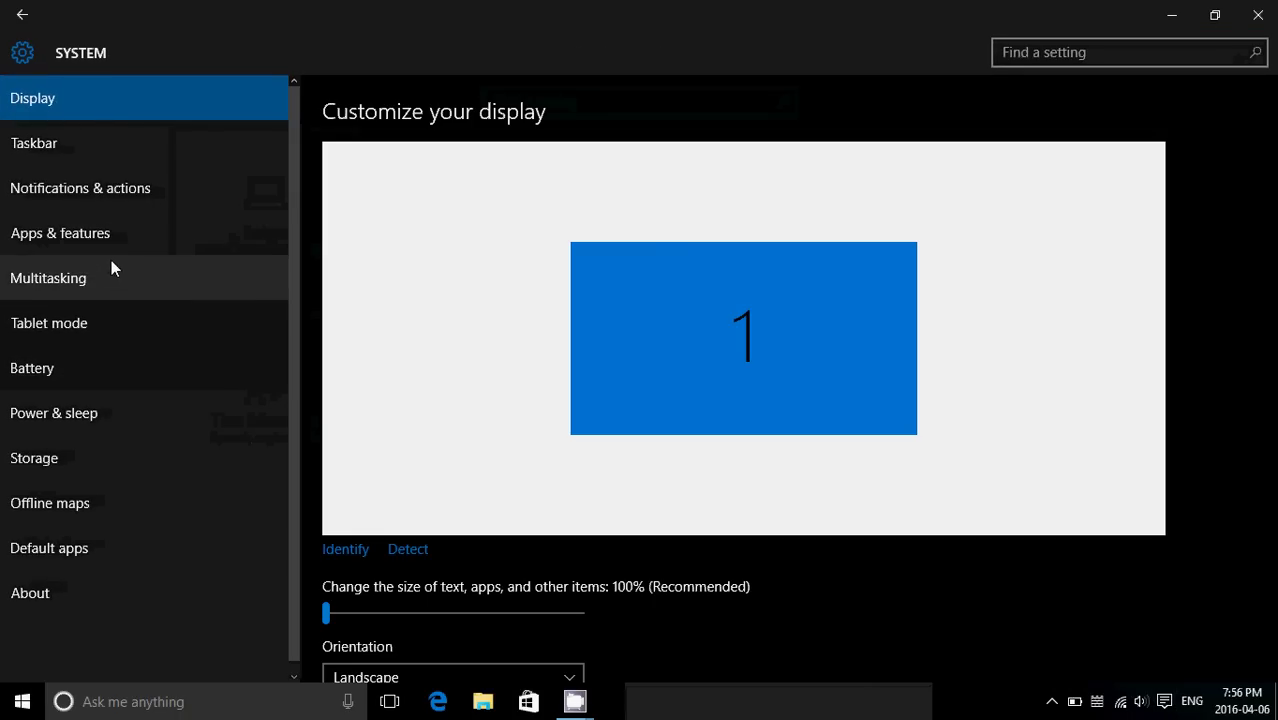
left_click(114, 192)
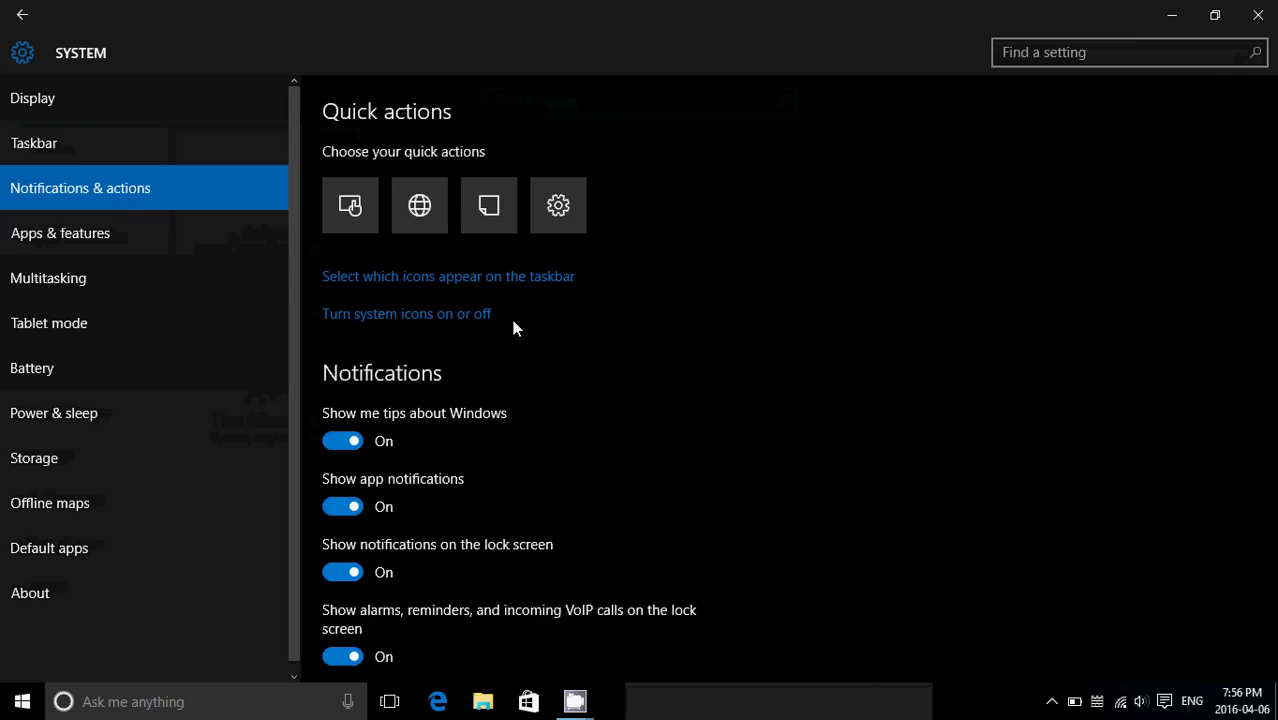
scroll(624, 384, "down", 4)
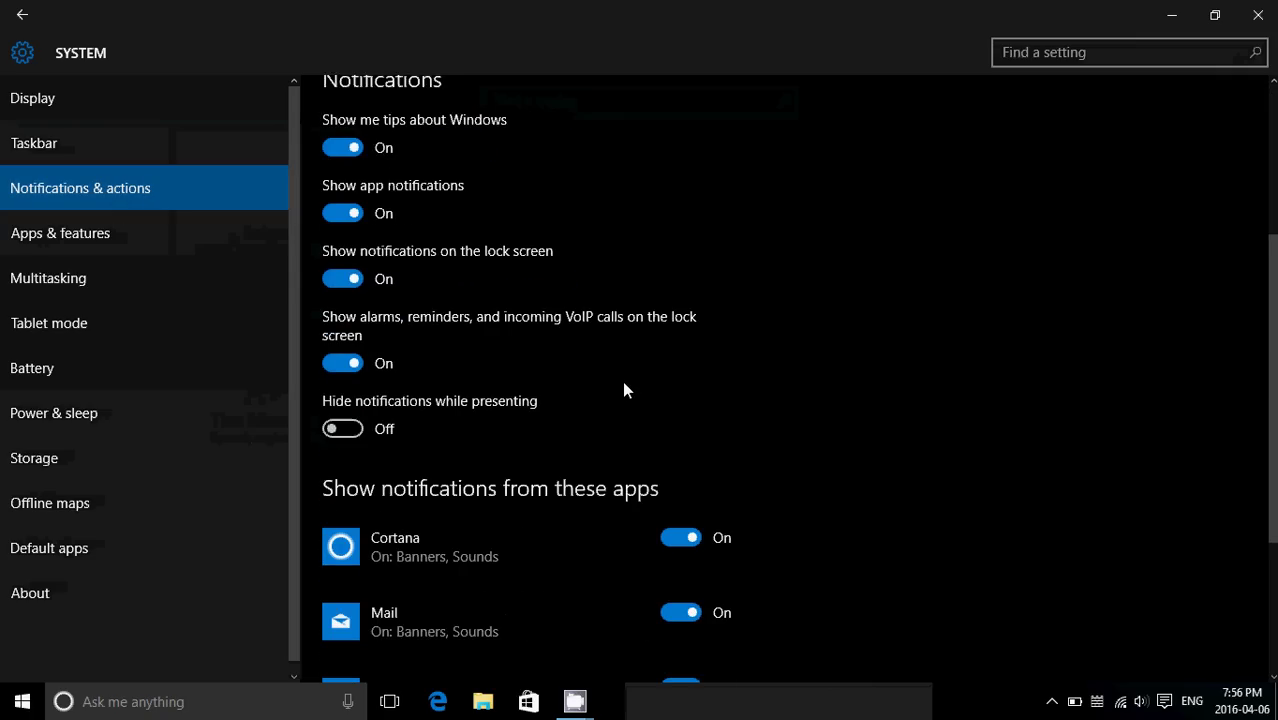
scroll(624, 390, "down", 2)
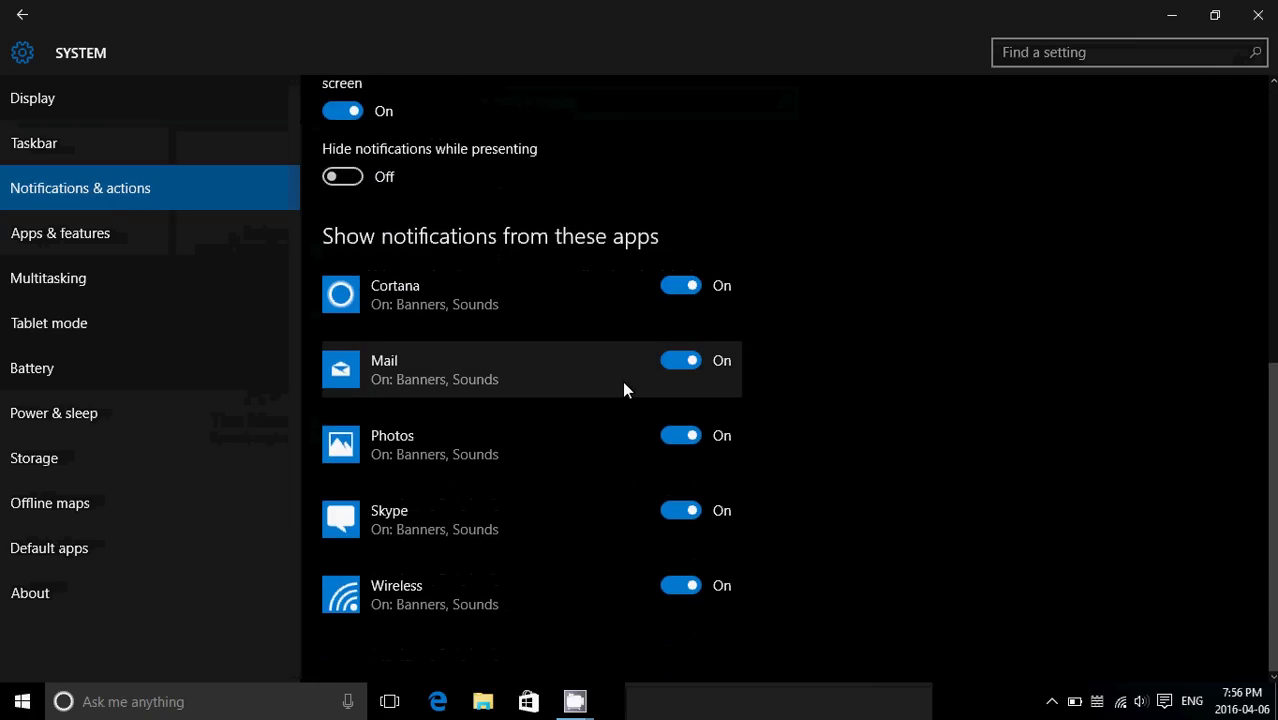
scroll(624, 390, "up", 4)
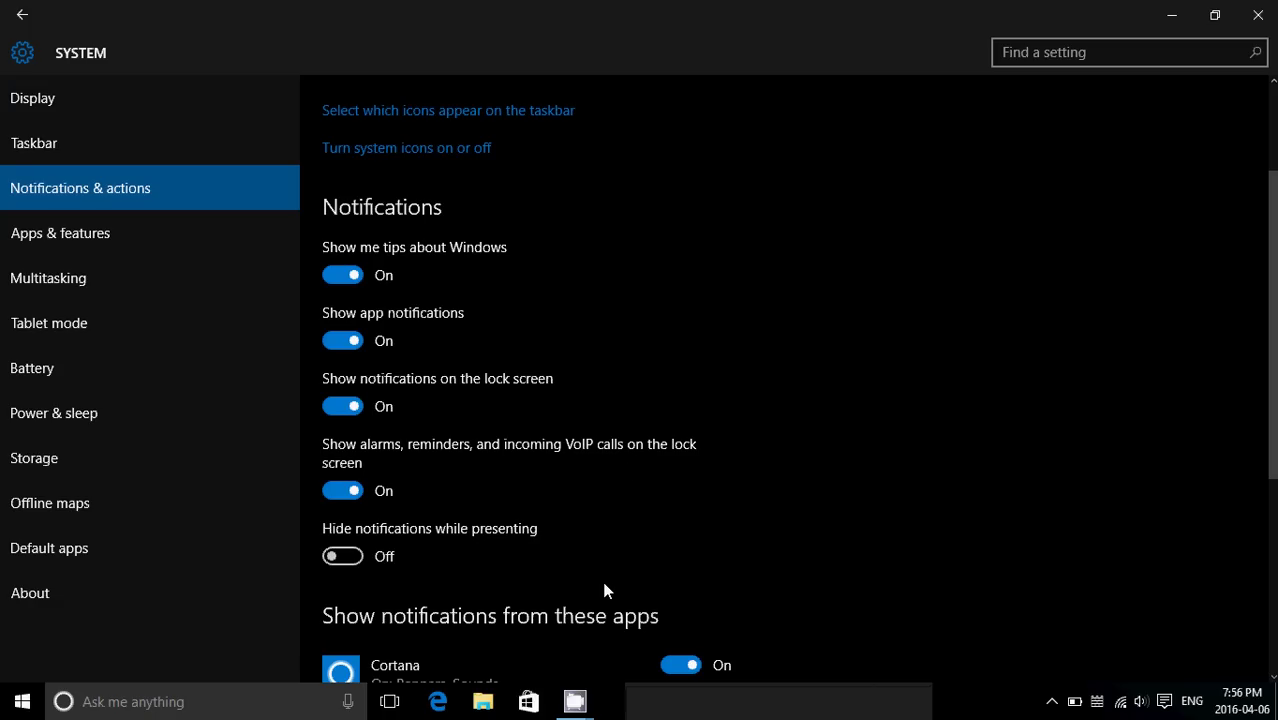
scroll(604, 590, "down", 3)
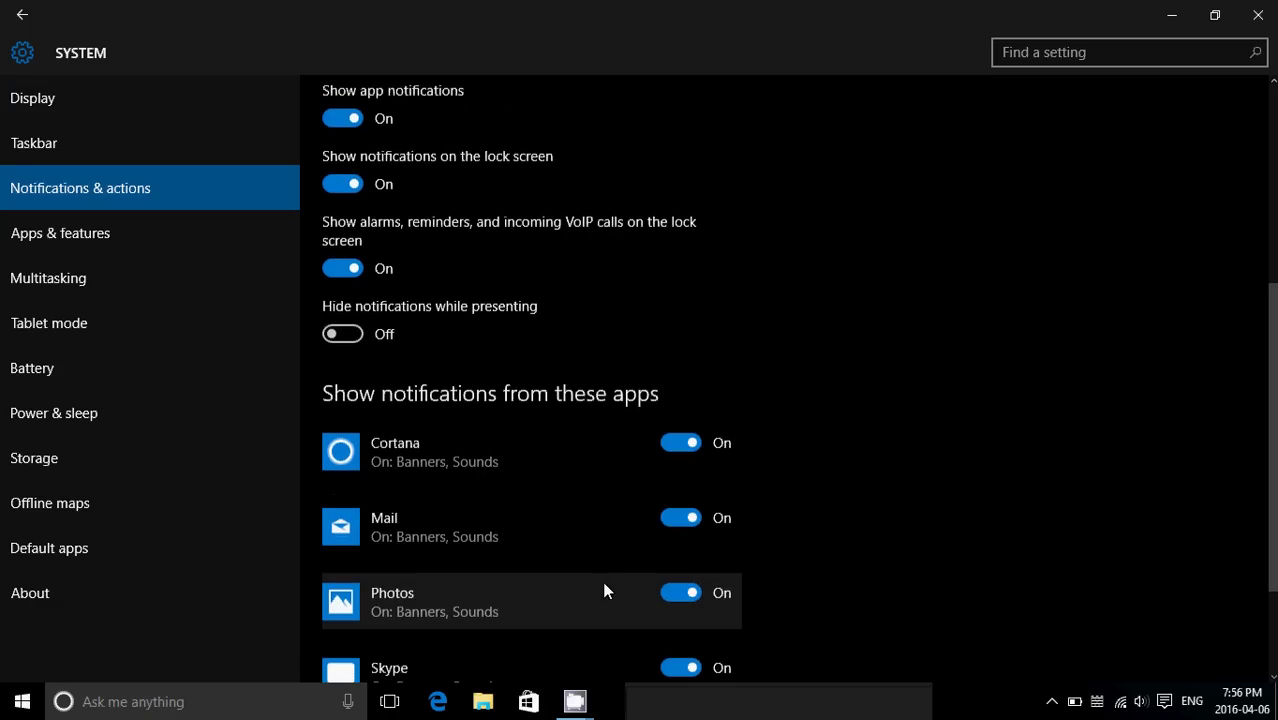
- View Cortana's notification settings, return to Notifications & actions, and close Settings
left_click(525, 458)
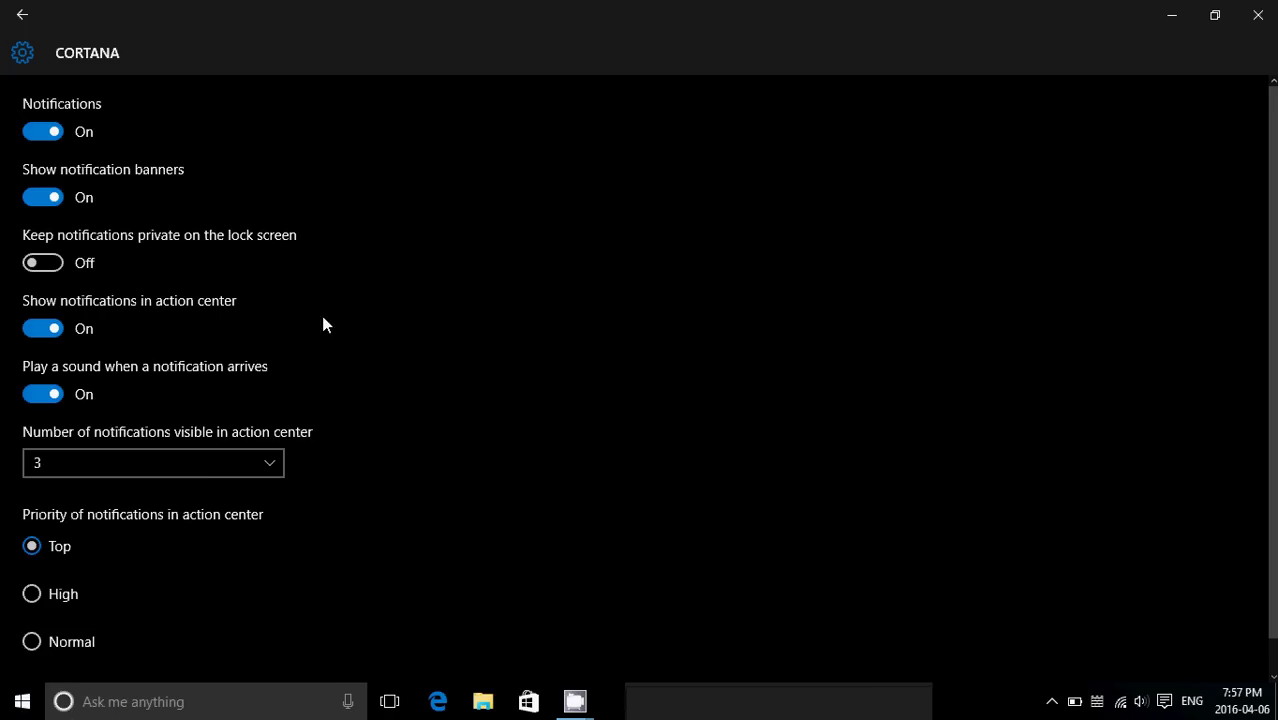
left_click(20, 15)
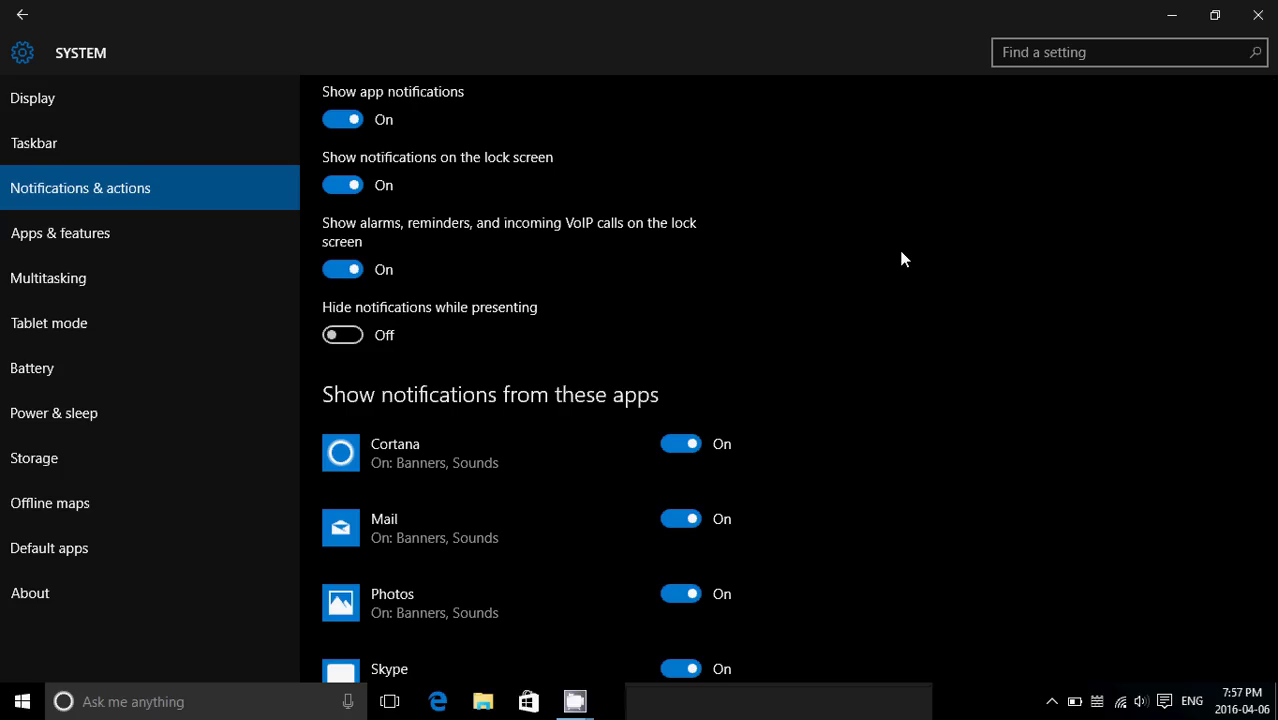
left_click(1257, 16)
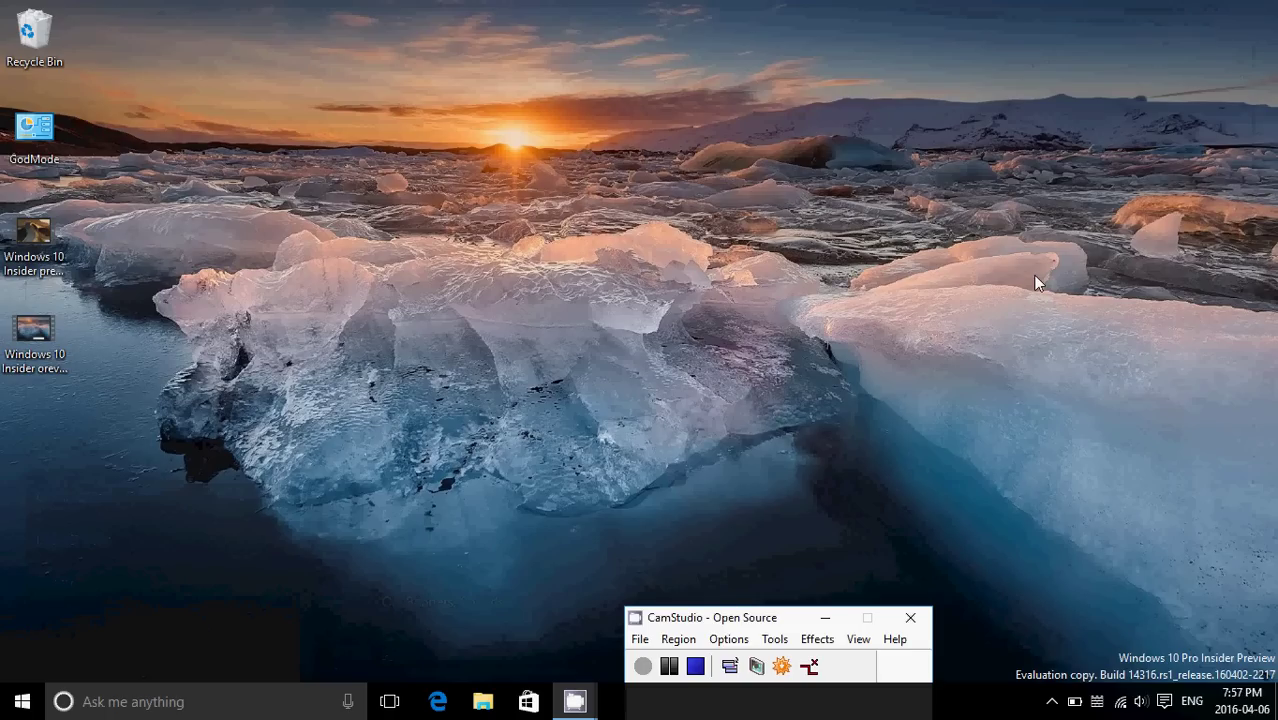
- Go to Personalization > Colors in Settings and scroll down to the Dark app mode option
left_click(1164, 701)
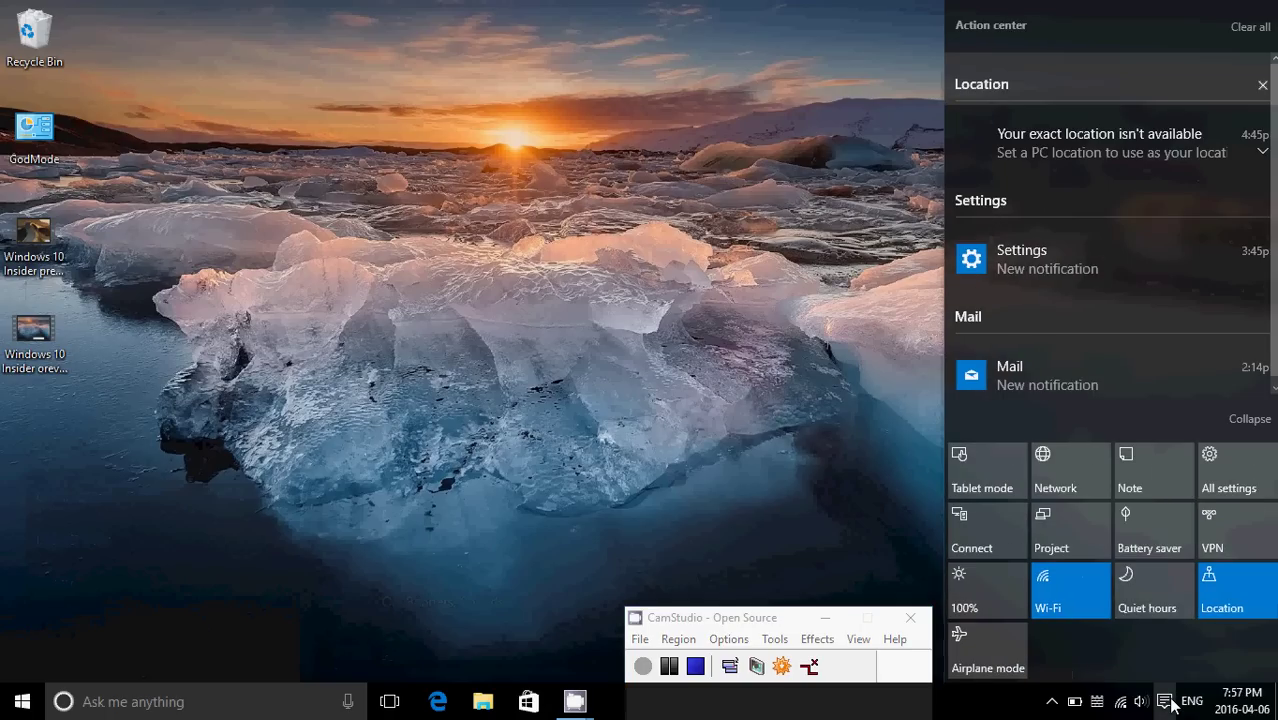
left_click(1240, 459)
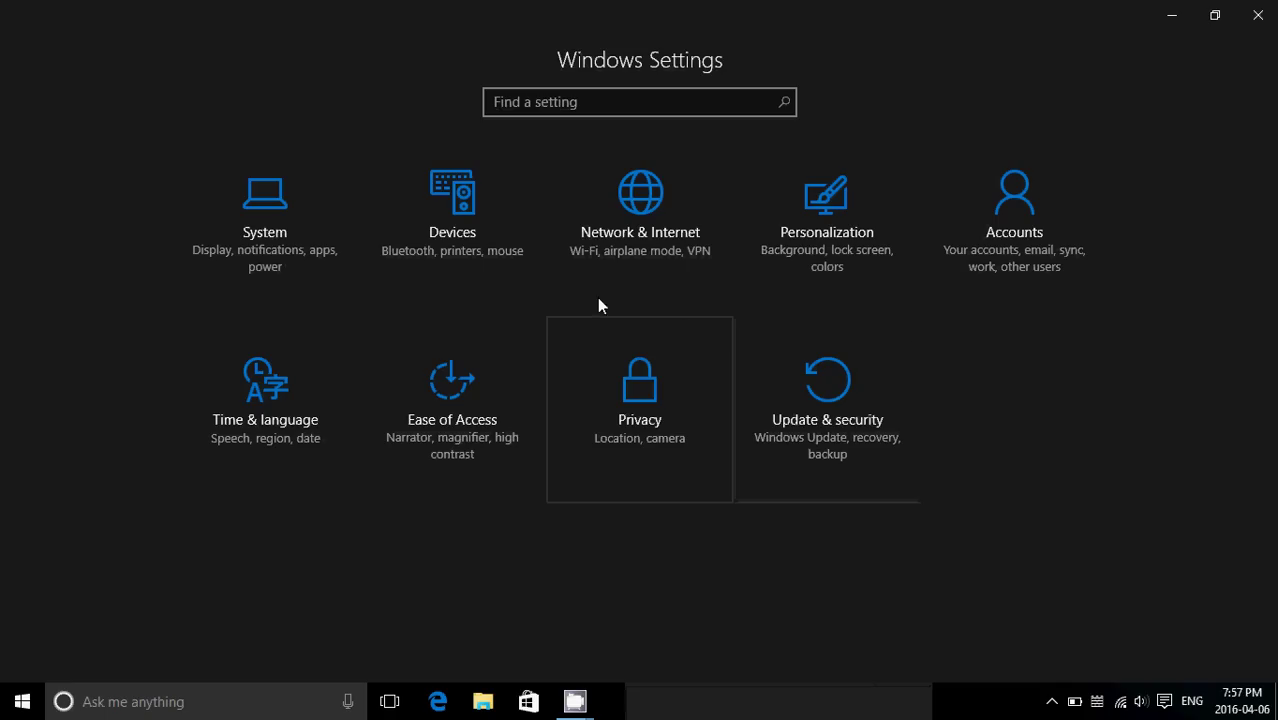
left_click(836, 214)
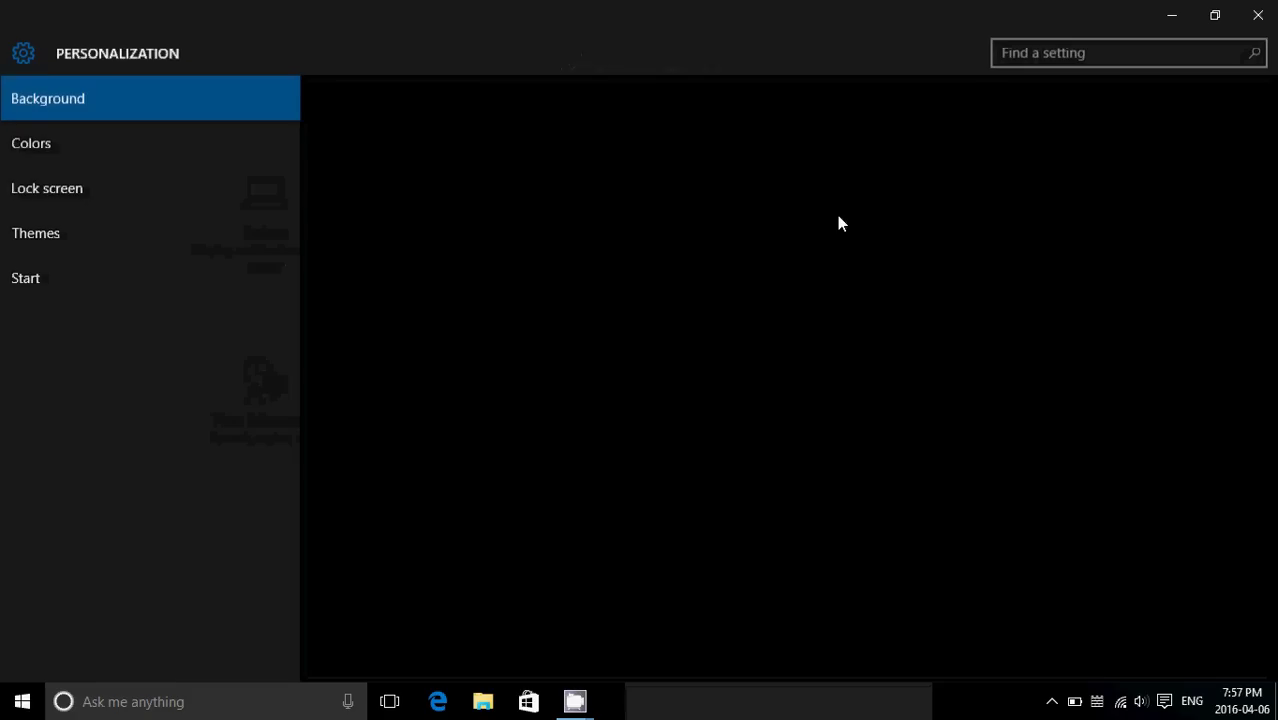
left_click(140, 150)
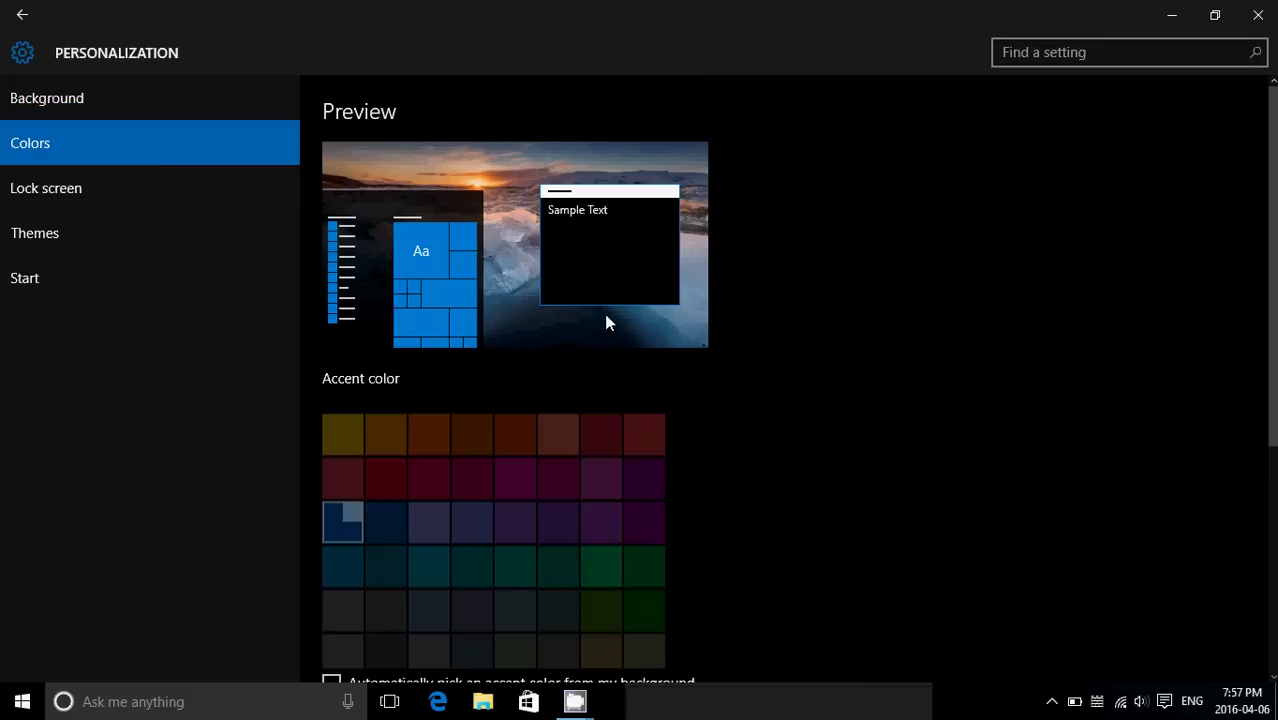
scroll(606, 320, "down", 5)
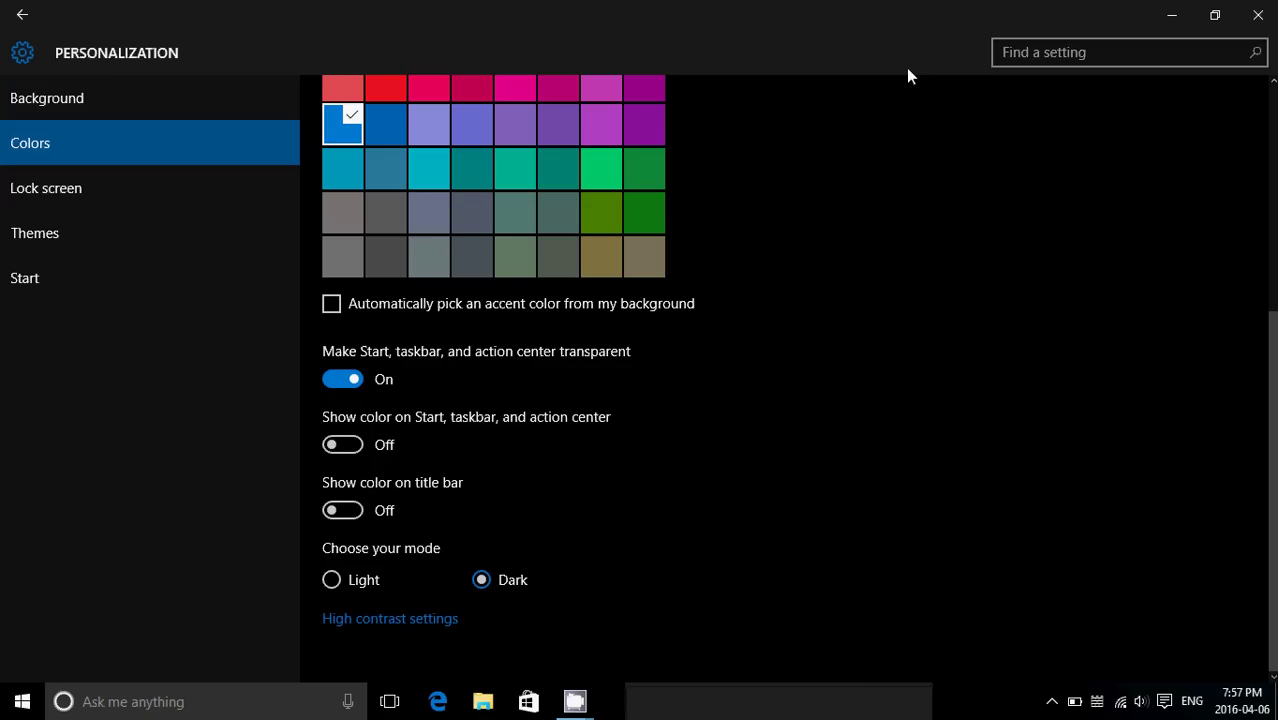
- Close the Colors page and reopen Settings home via Action Center's All settings
left_click(1257, 15)
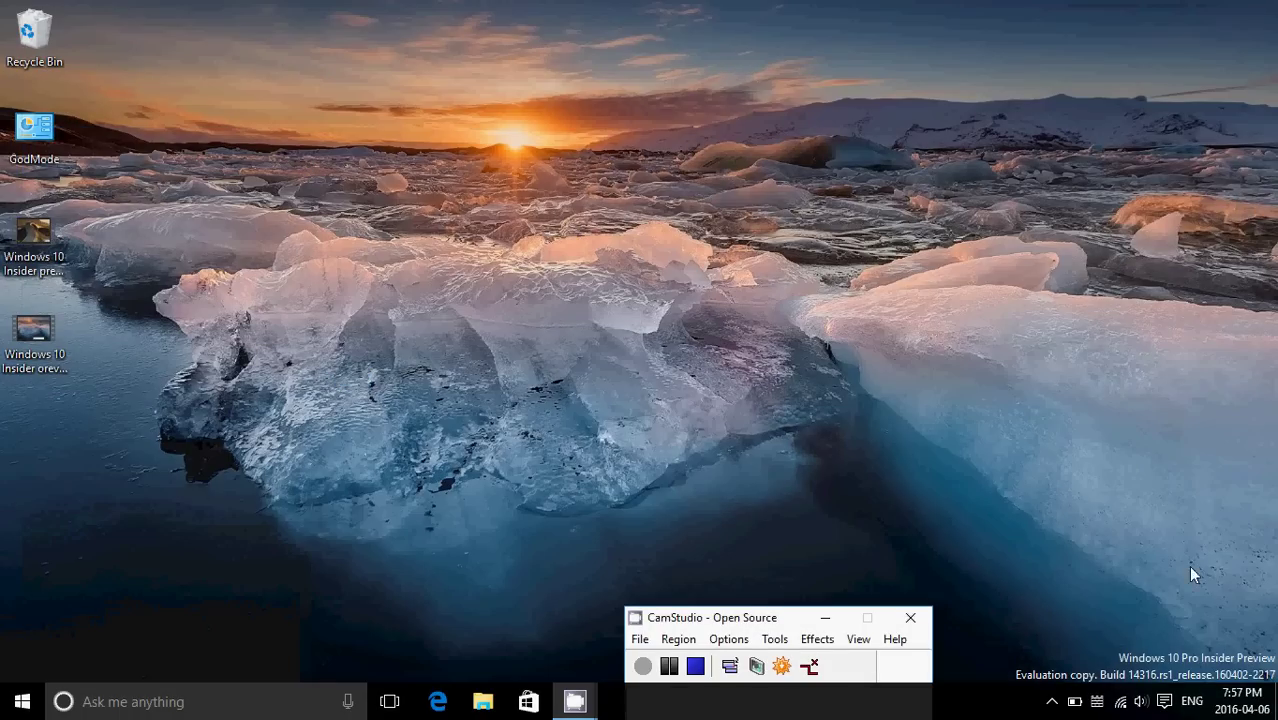
left_click(1164, 705)
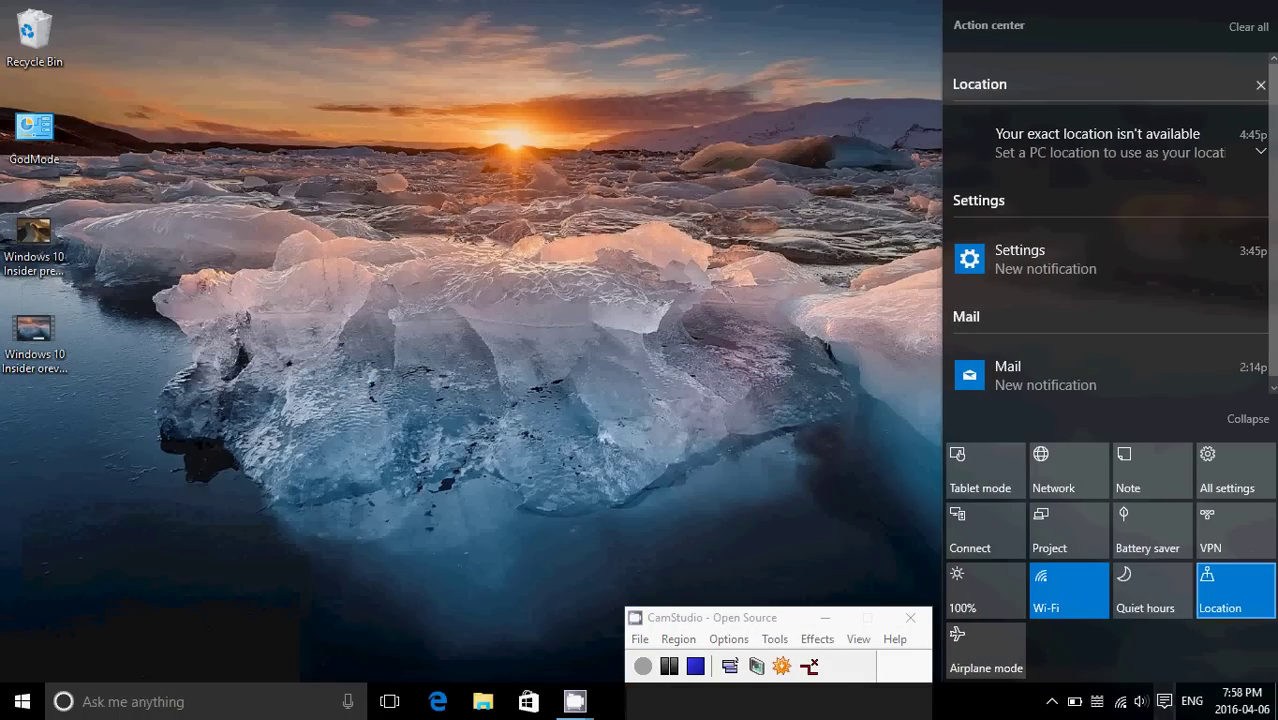
left_click(1233, 464)
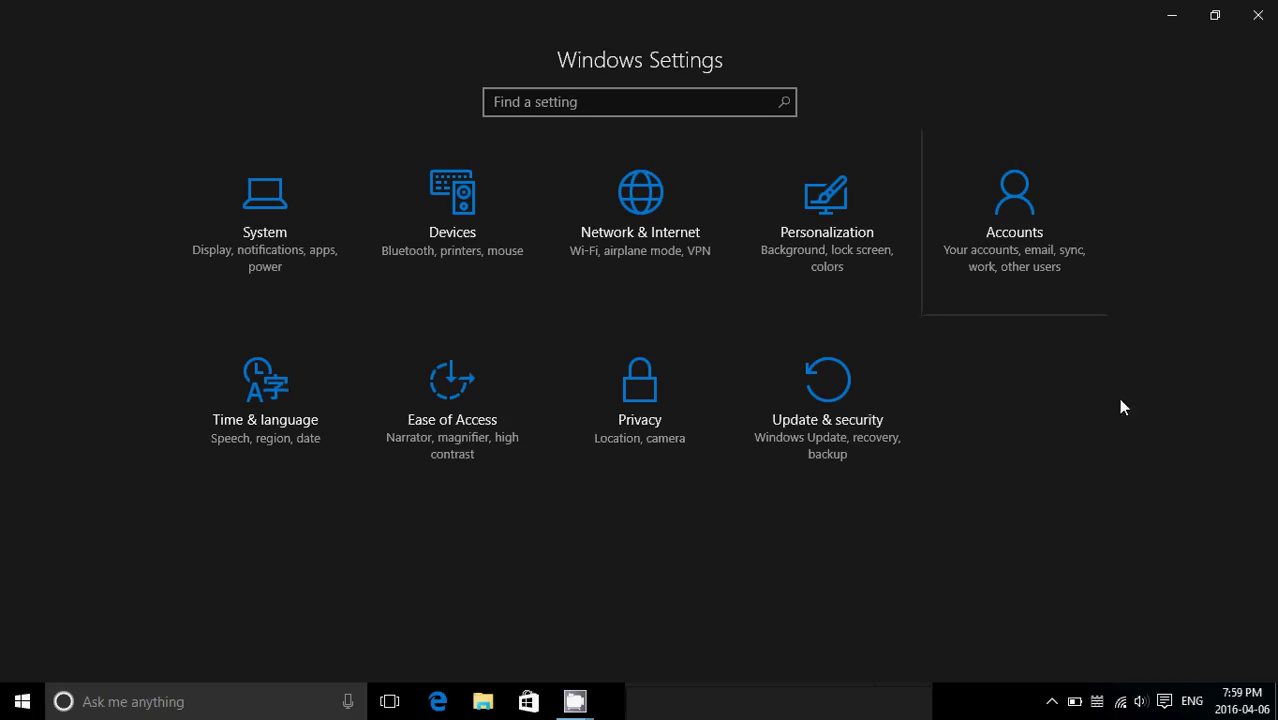
- Go to System > Battery in Settings to see the 49% charge and battery saver options
left_click(1165, 703)
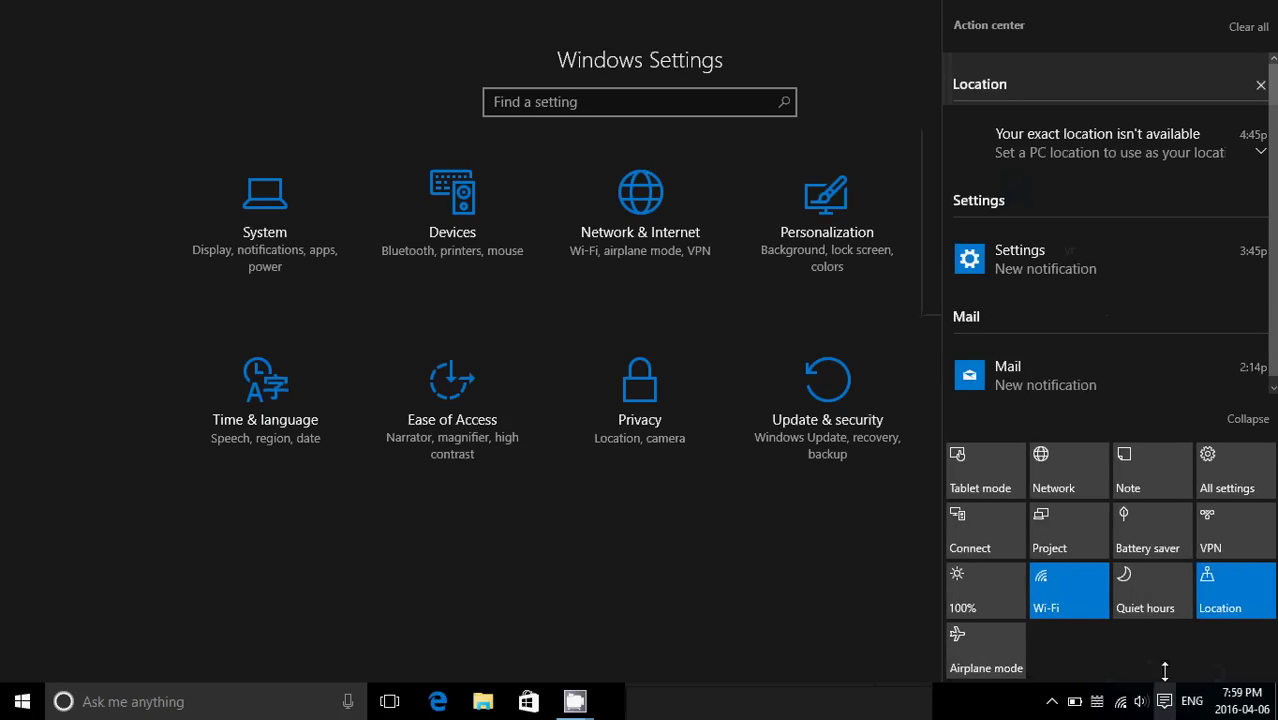
left_click(1254, 454)
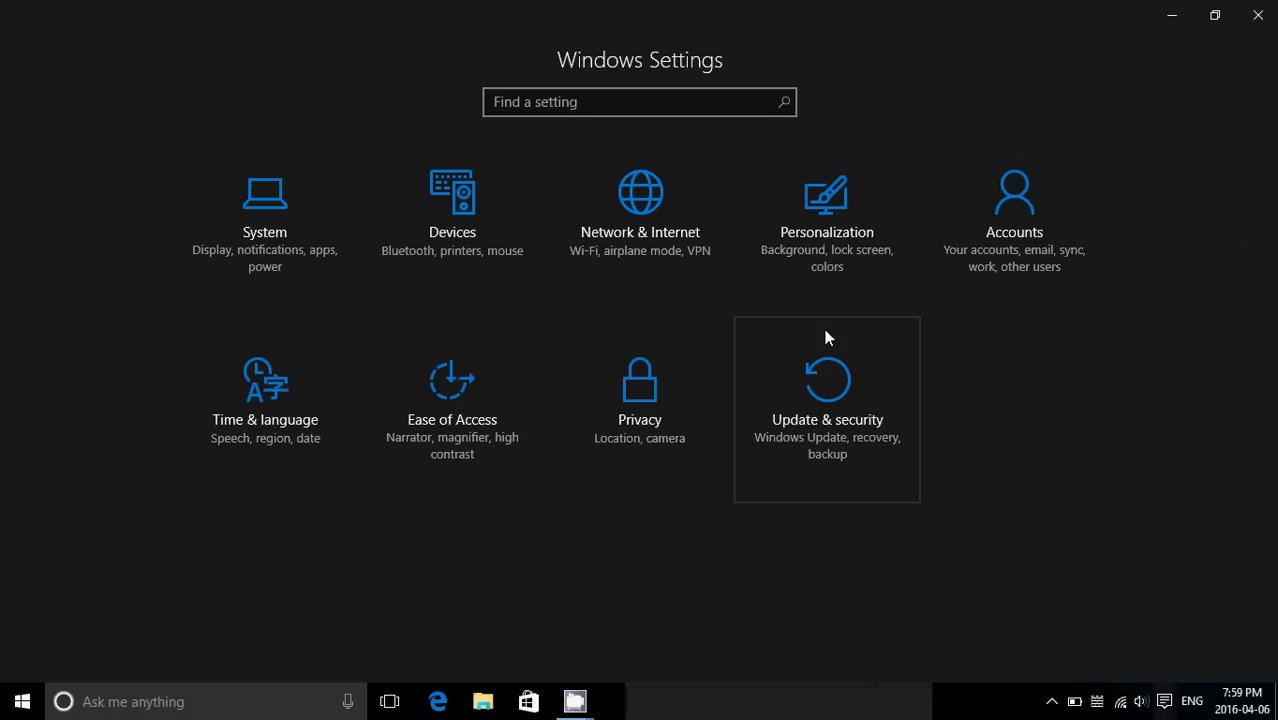
left_click(297, 238)
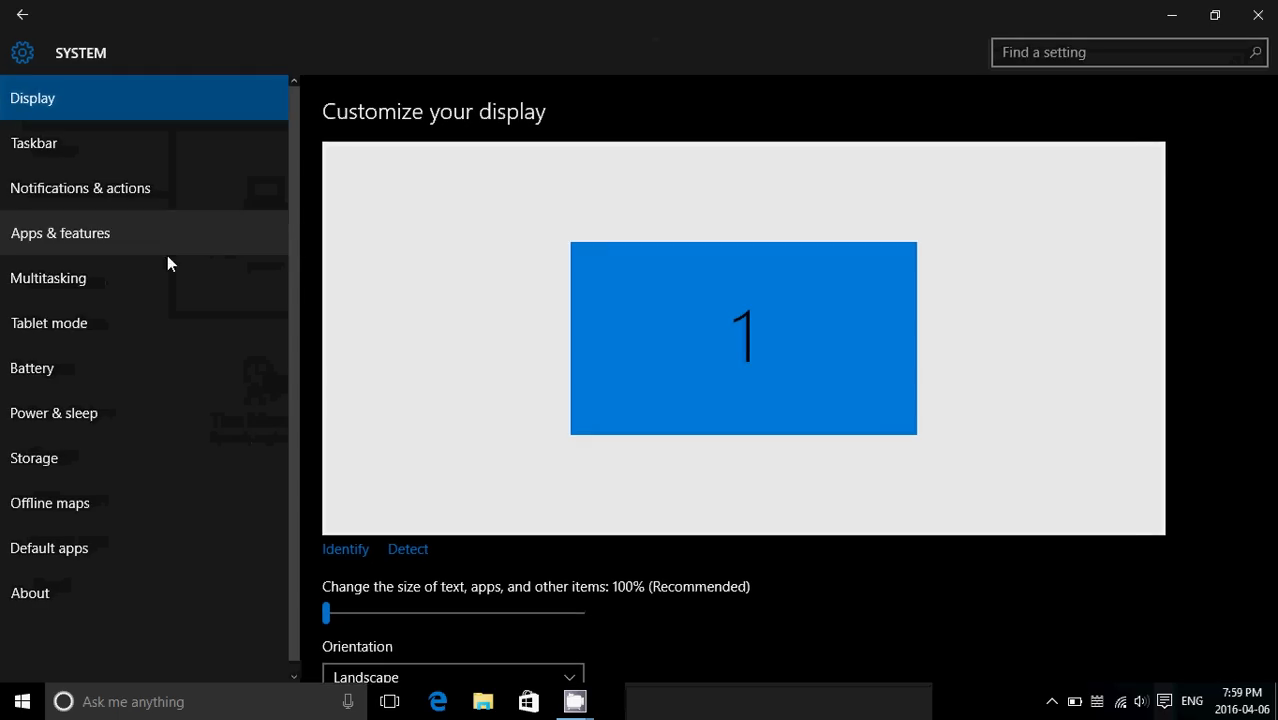
left_click(67, 364)
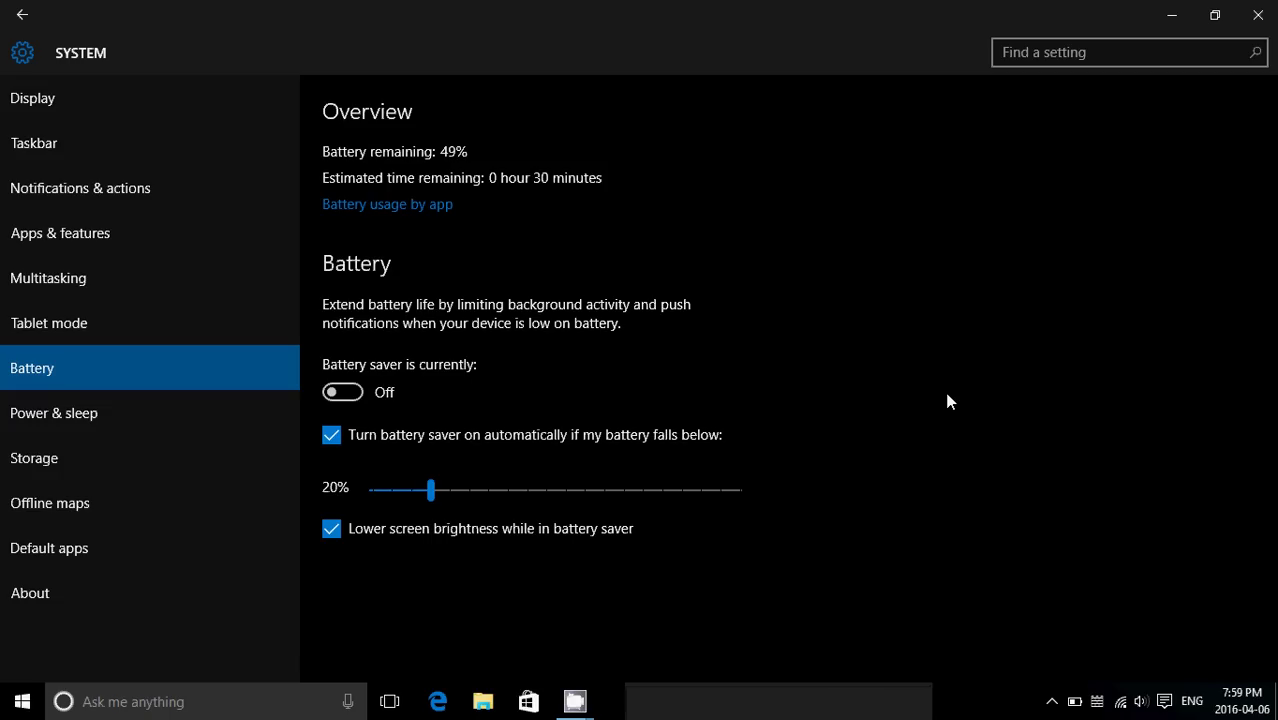
- Summon Cortana's listening panel with Win+C, then dismiss it
key("super+c")
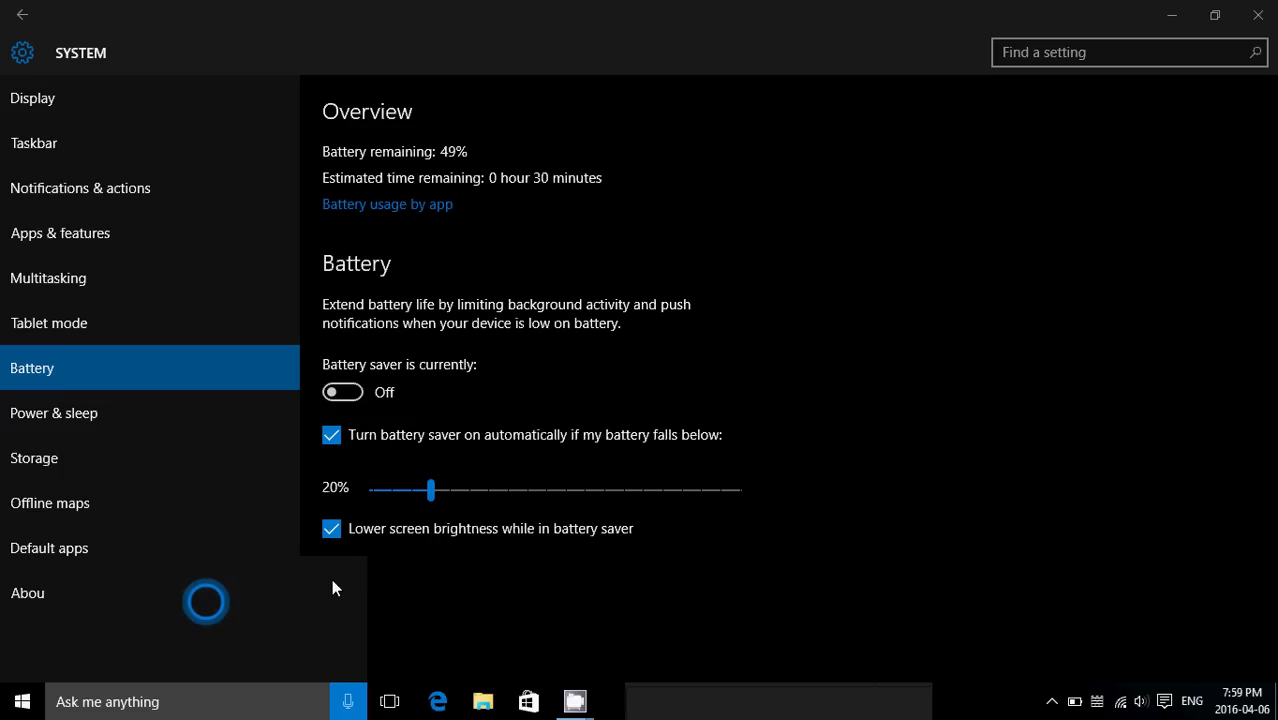
left_click(410, 608)
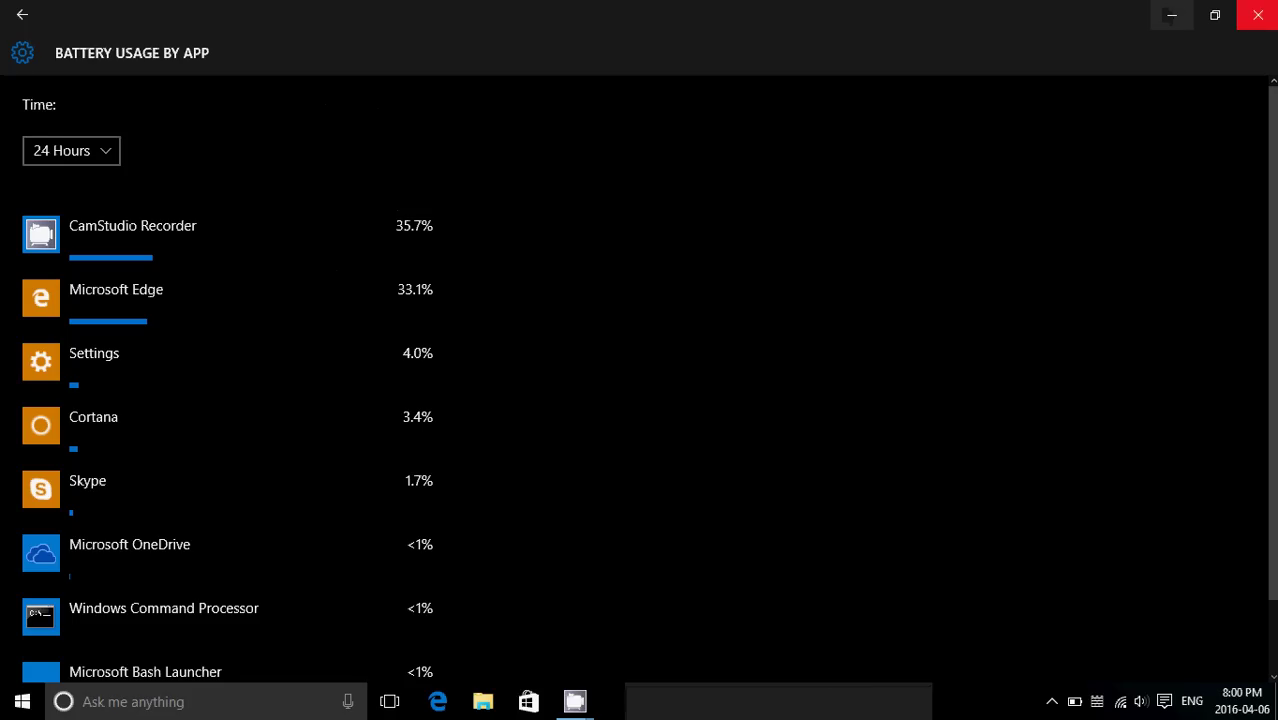
- Close battery usage, then open and close VPN settings from Action Center
left_click(1256, 24)
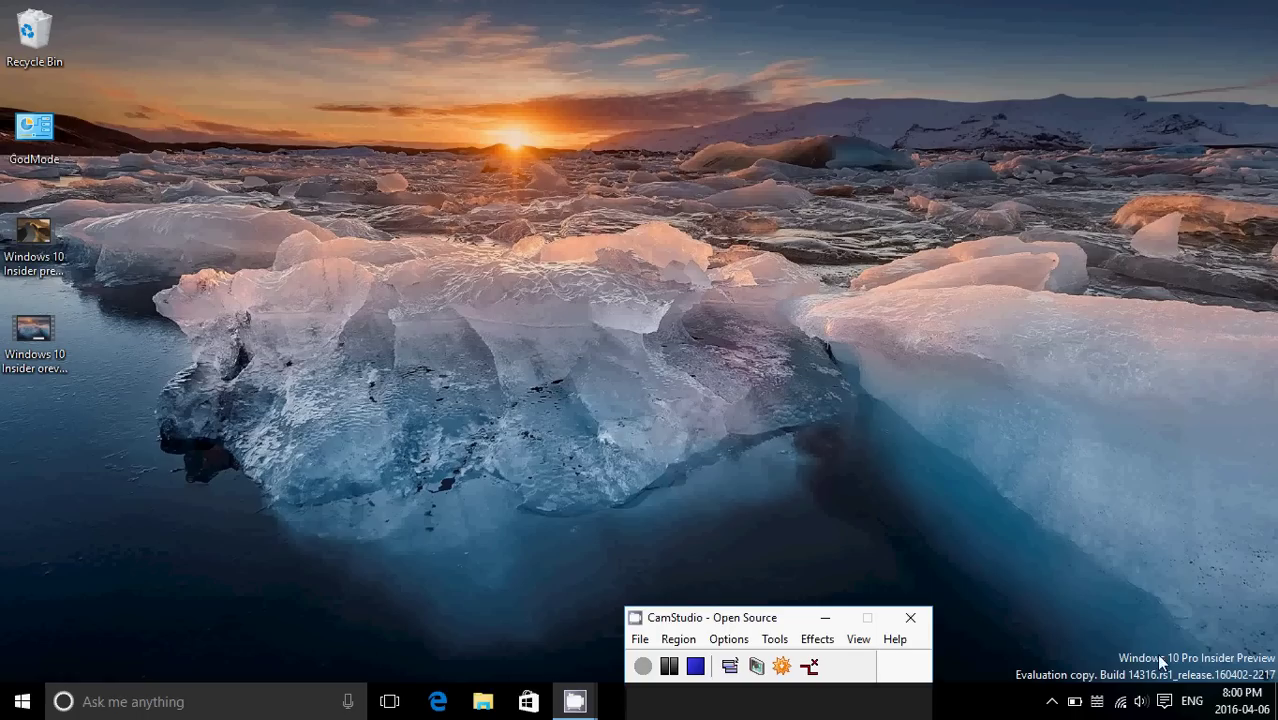
left_click(1164, 705)
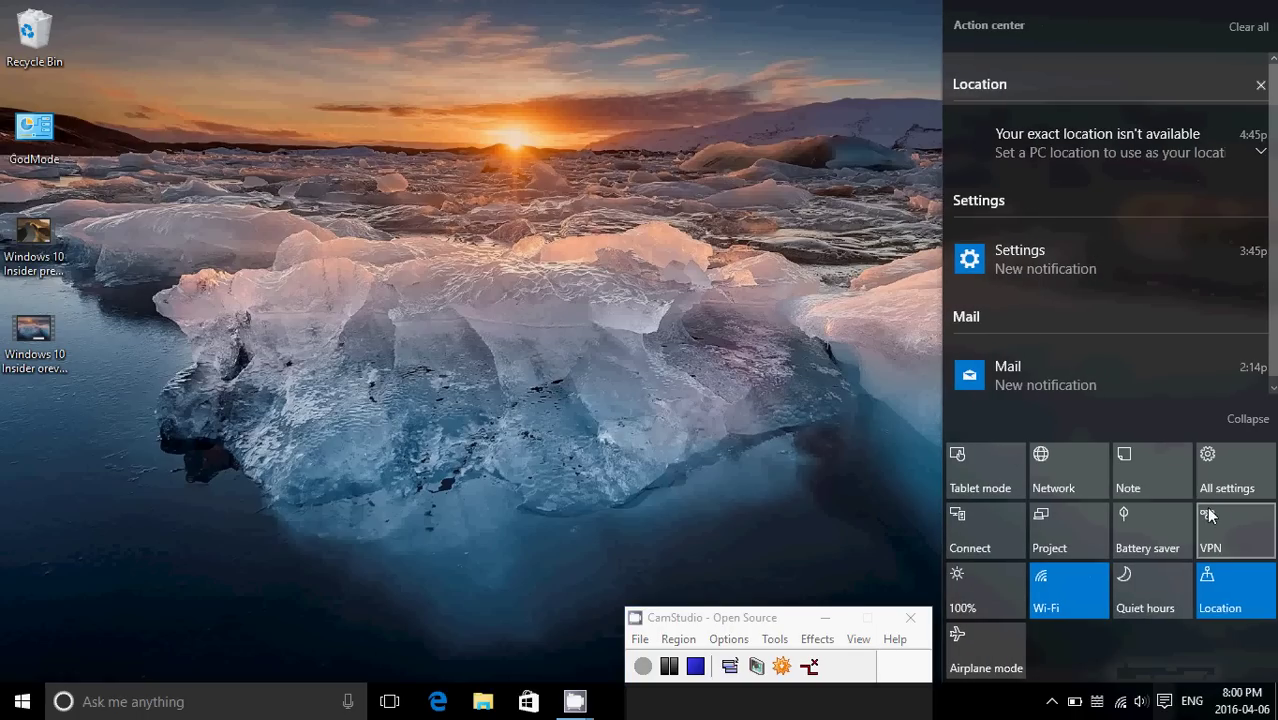
left_click(1205, 508)
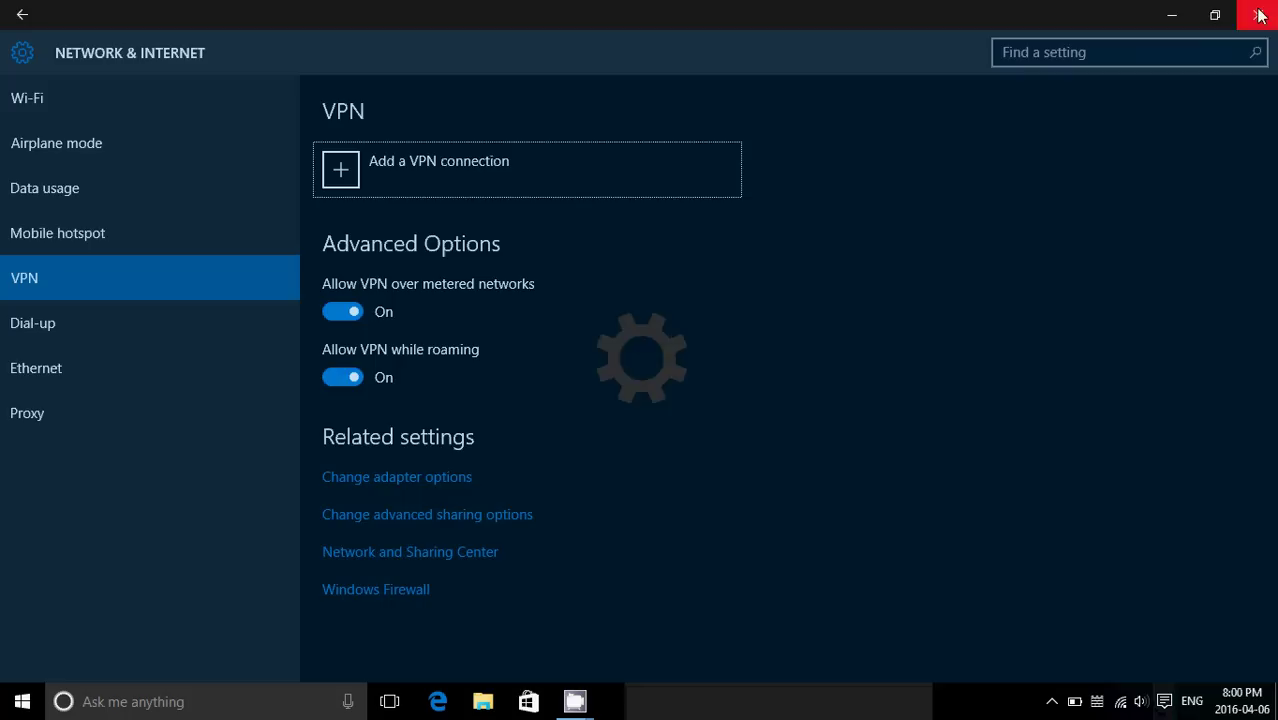
left_click(1258, 15)
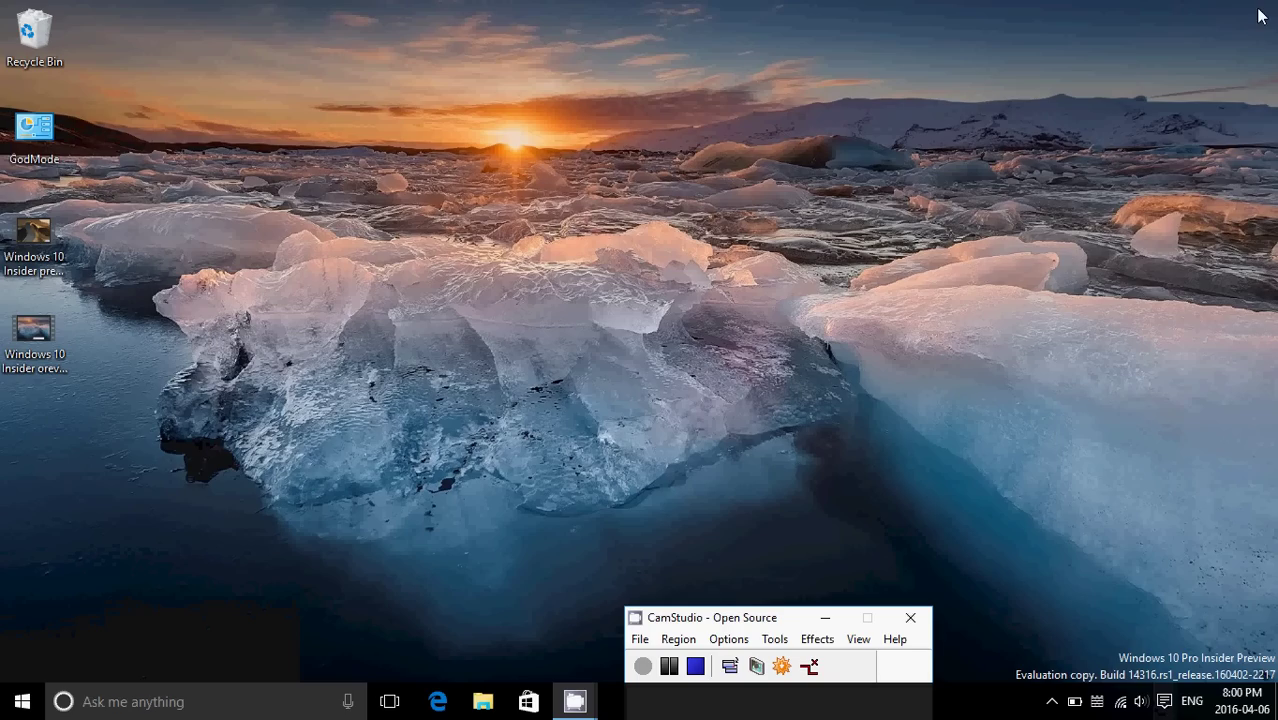
- Go to Update & security in Settings, then summon Cortana with Win+C
left_click(1164, 702)
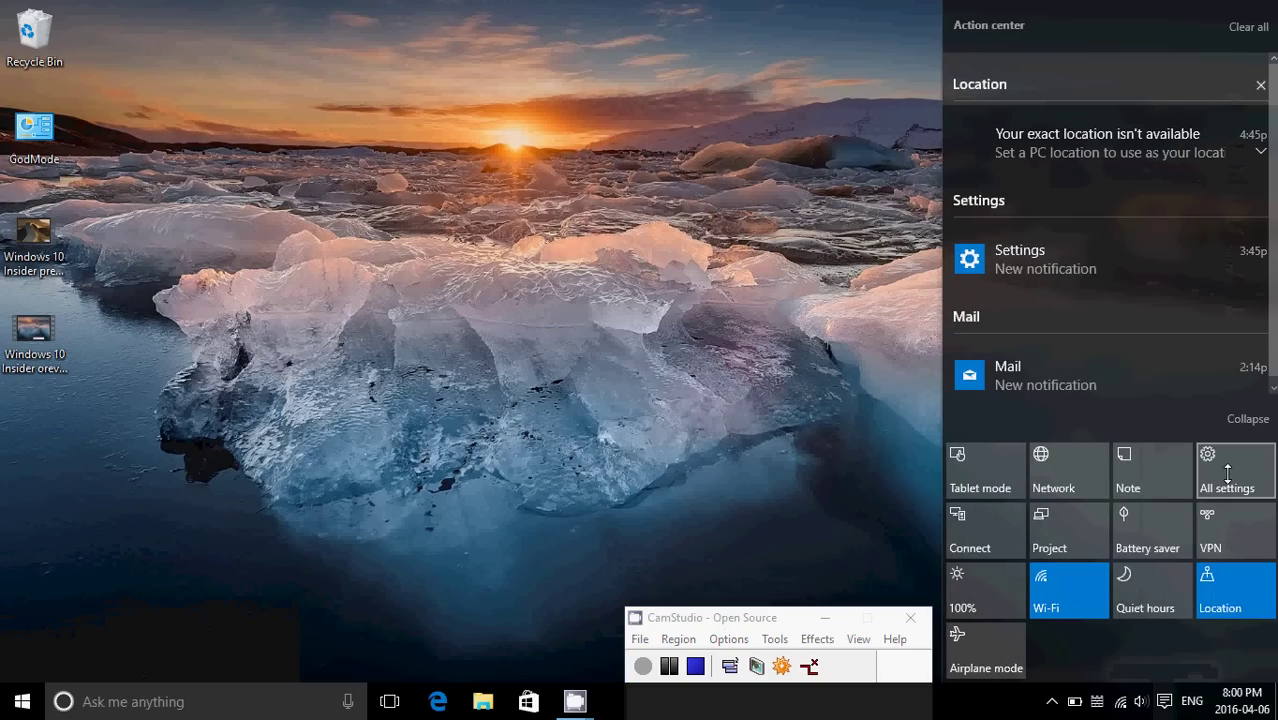
left_click(1227, 470)
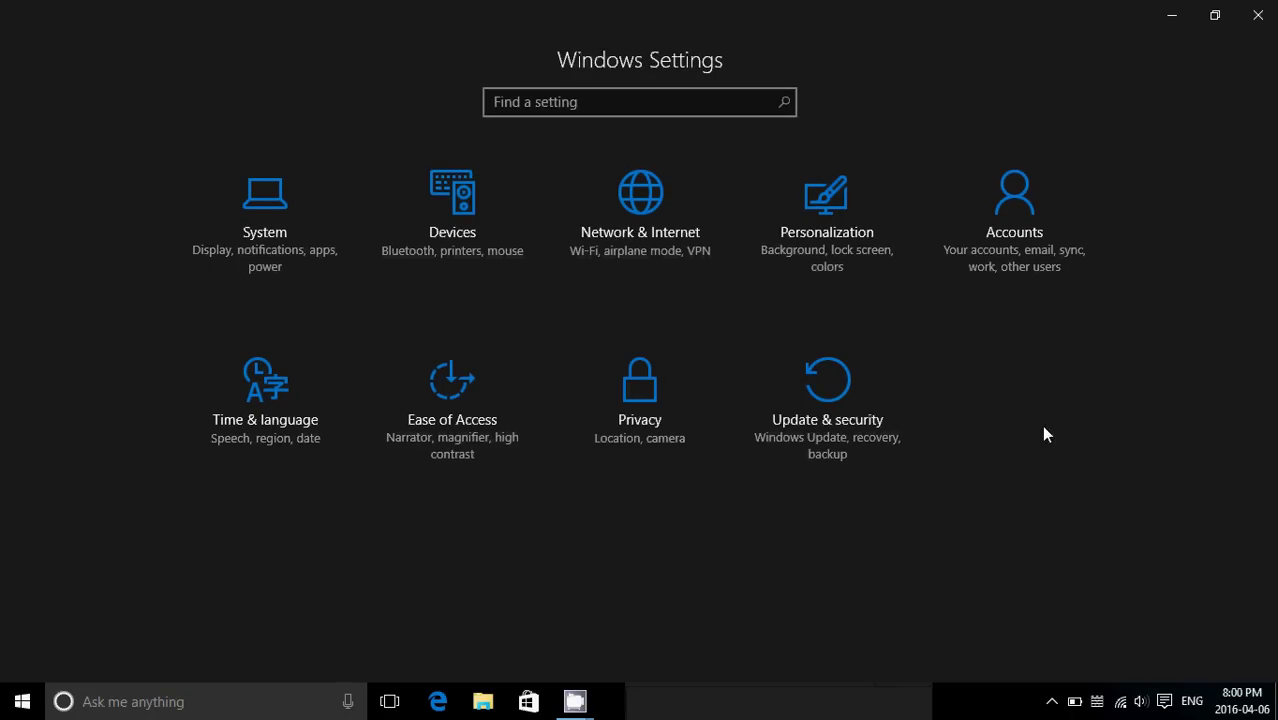
left_click(865, 433)
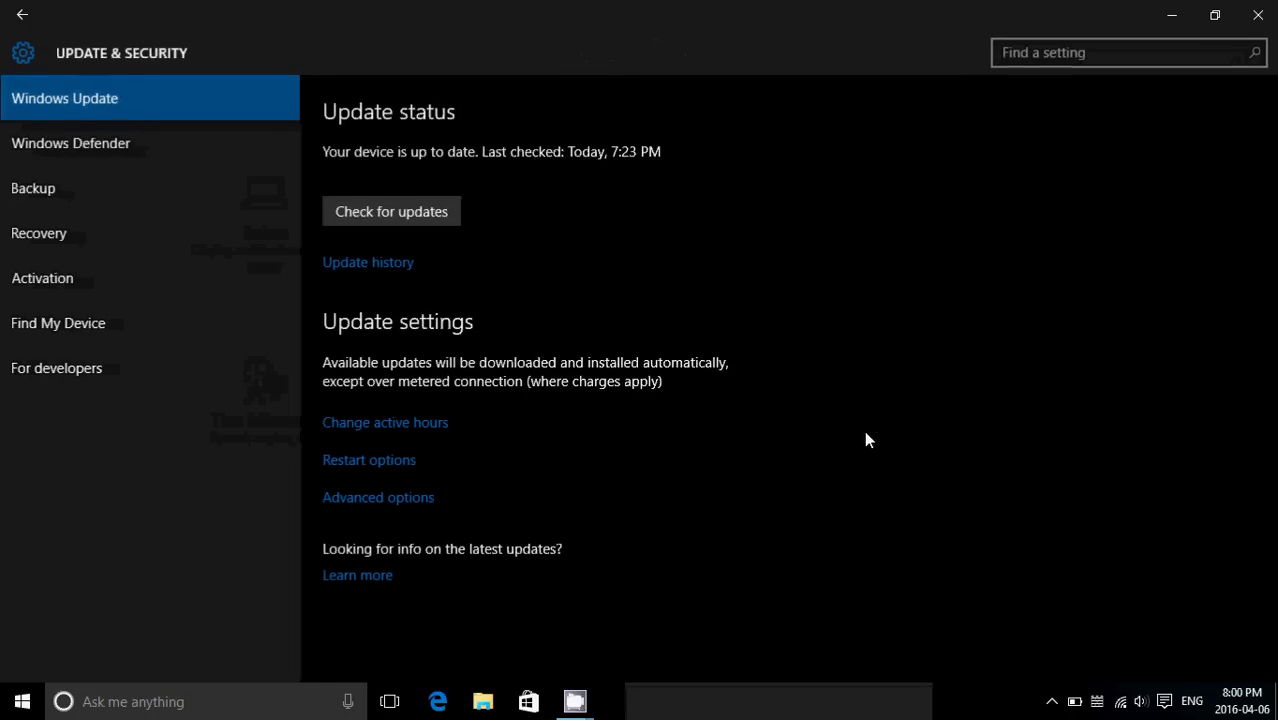
key("super+c")
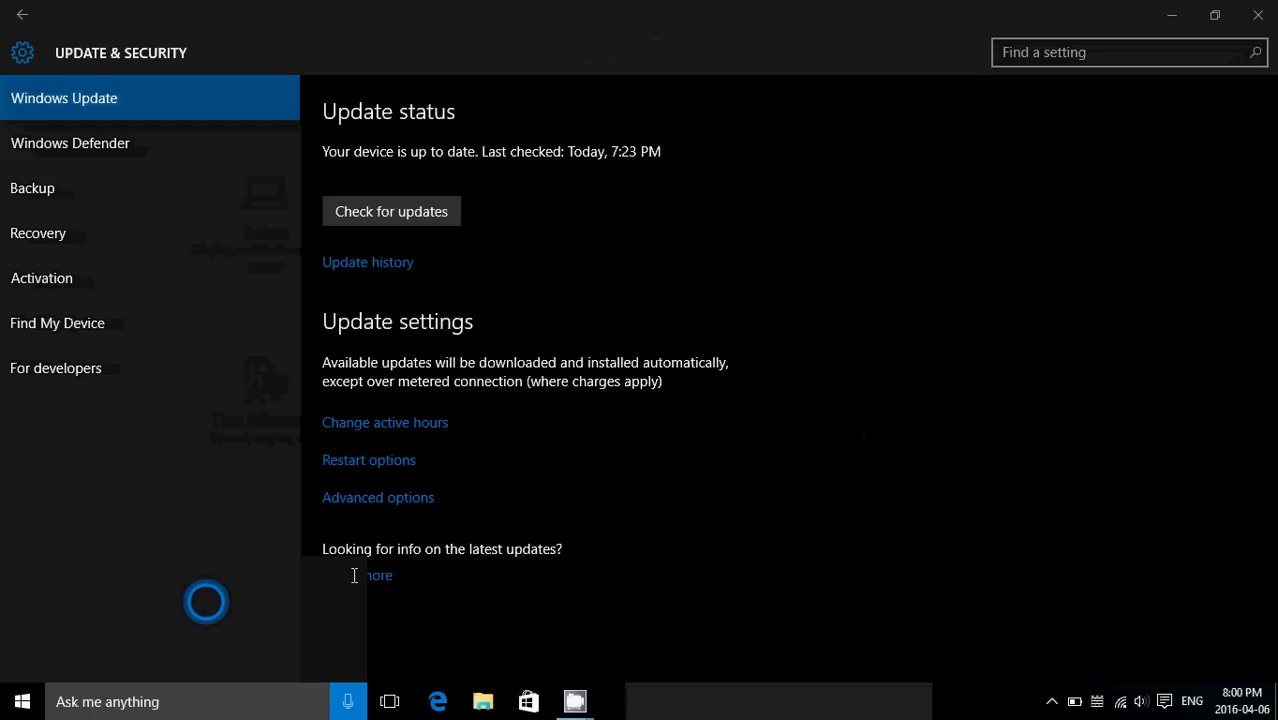
- Check Active hours (8:00 AM to 5:00 PM) and cancel without changes
left_click(406, 424)
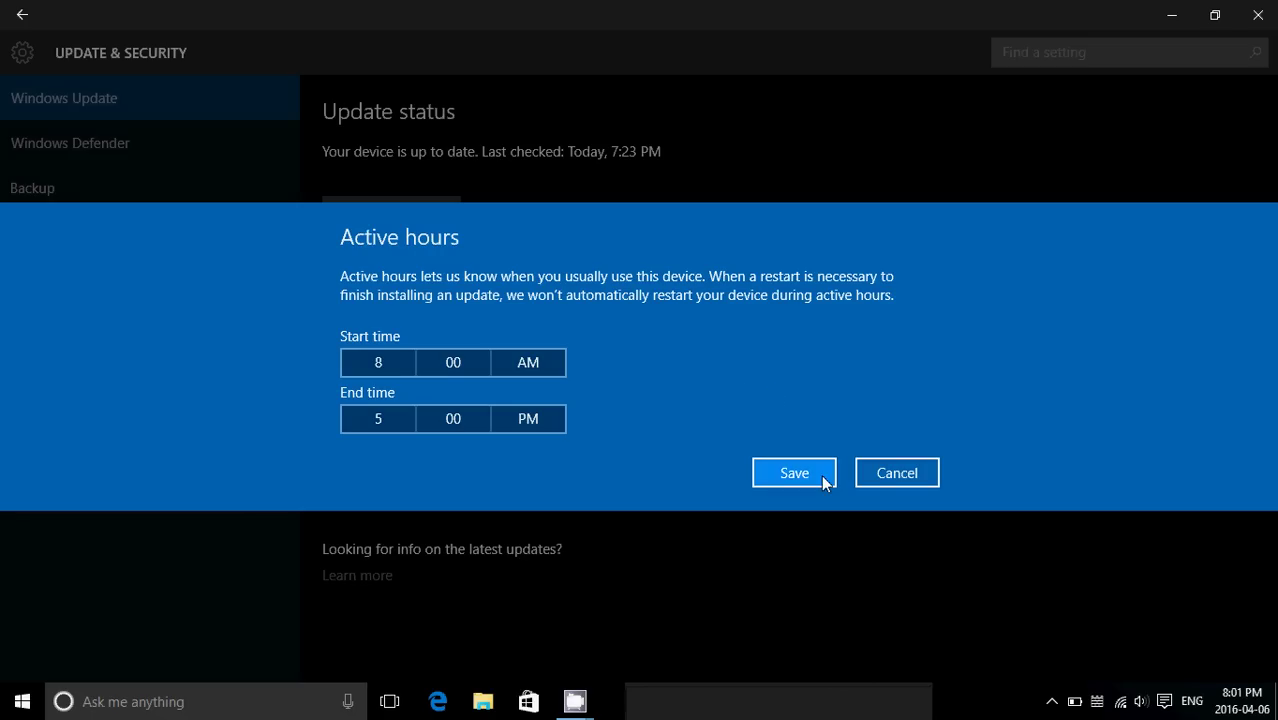
left_click(887, 473)
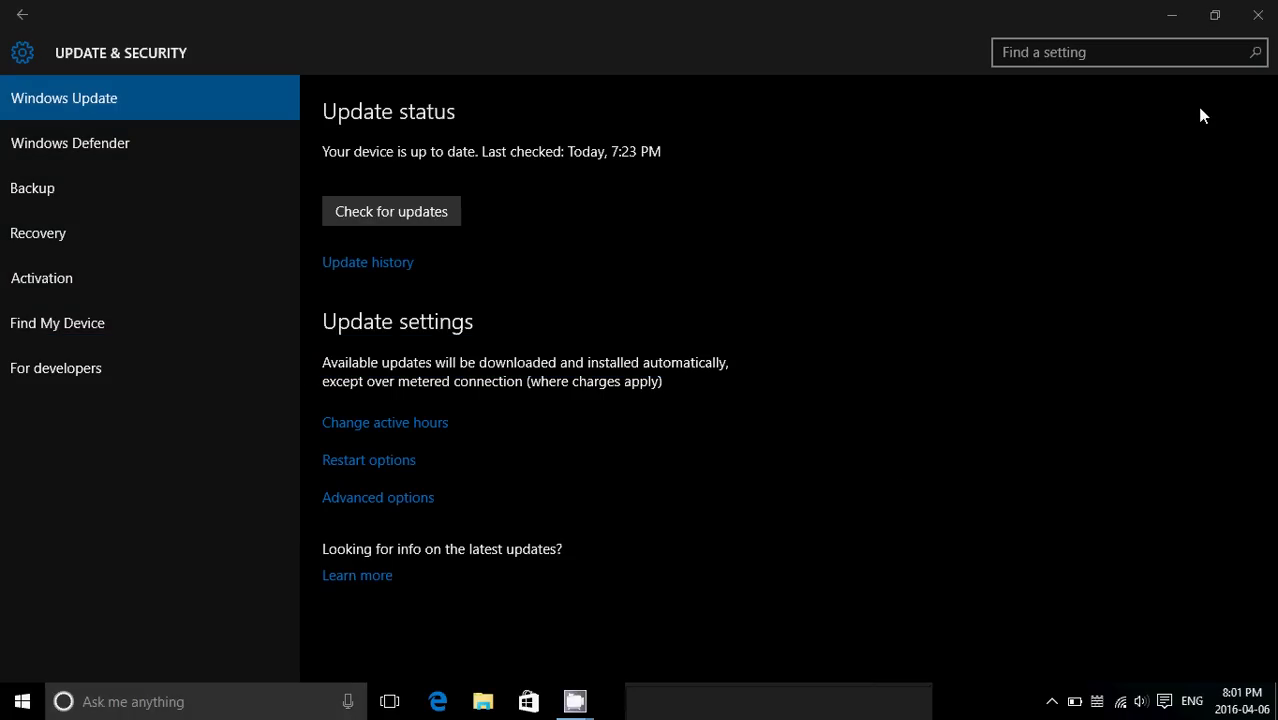
left_click(1256, 17)
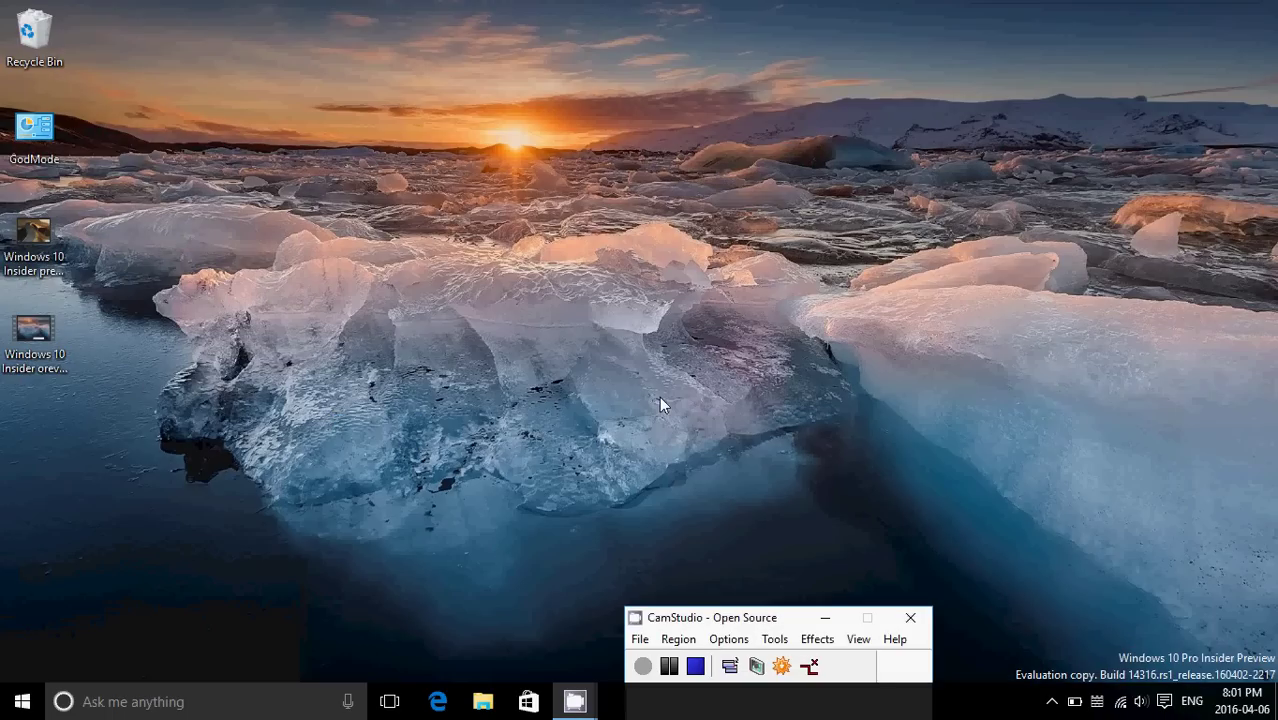
left_click(268, 701)
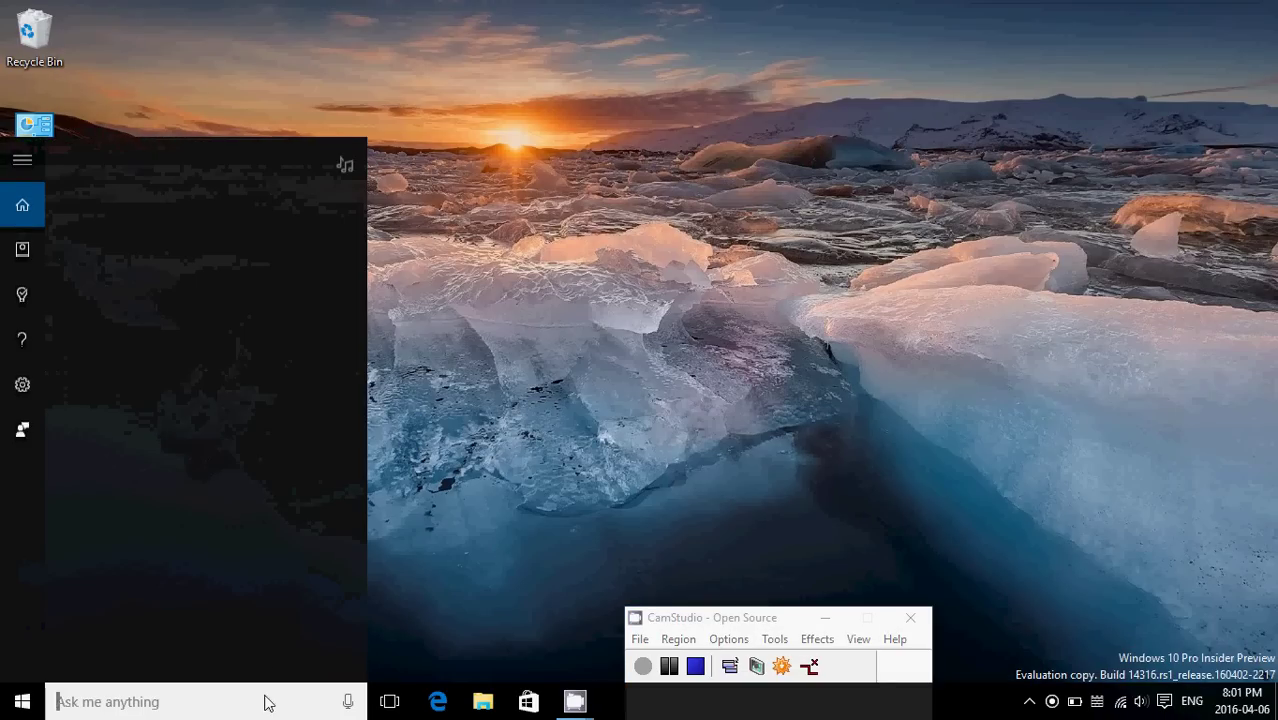
type("m")
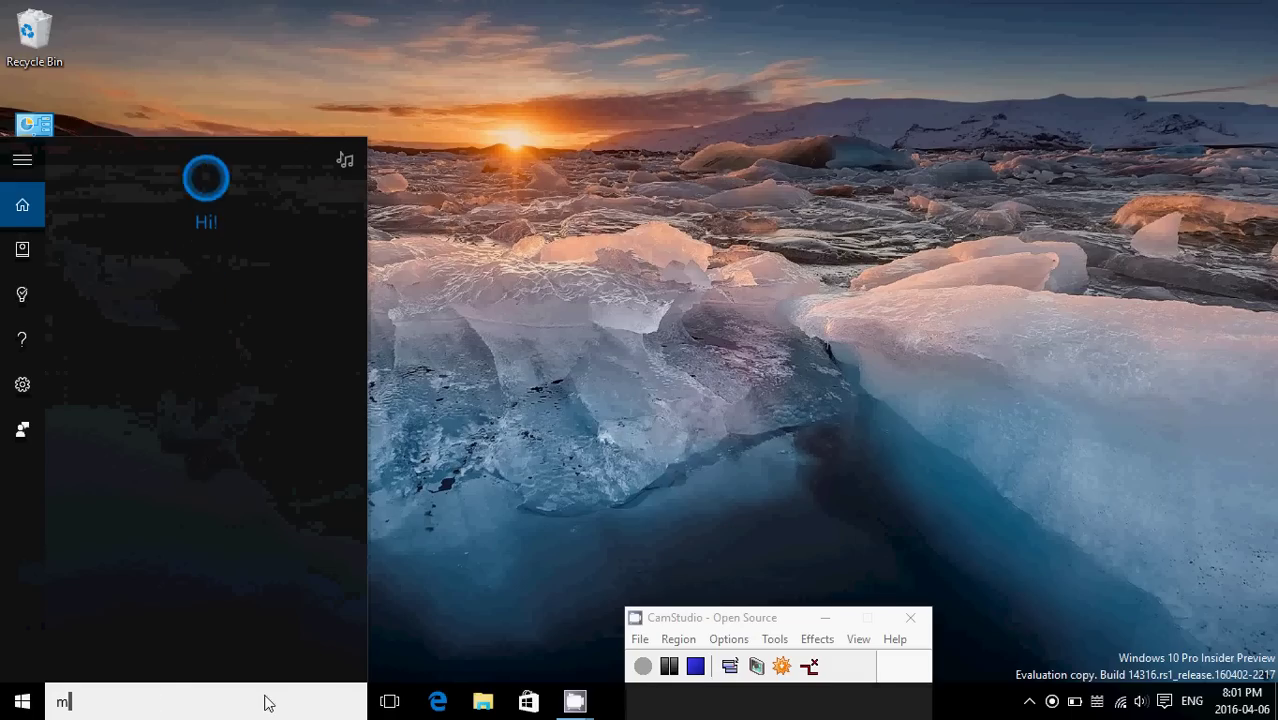
type("essa")
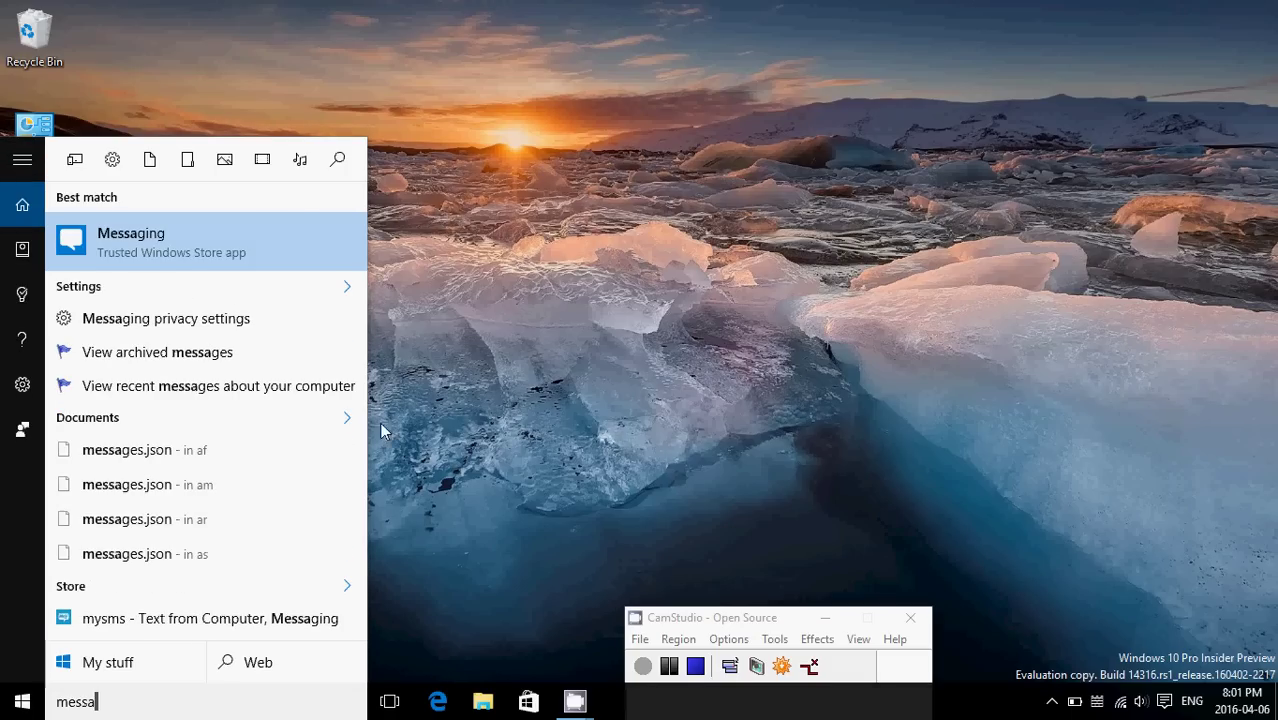
left_click(240, 235)
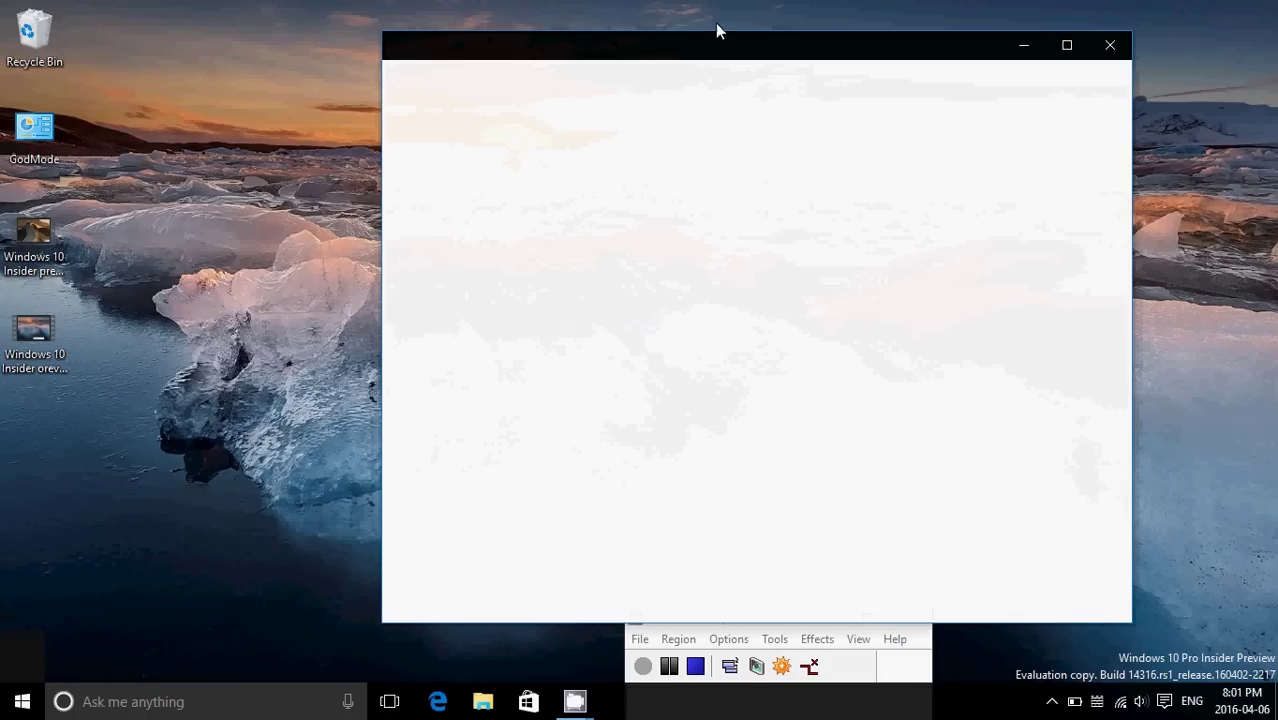
left_click(1110, 47)
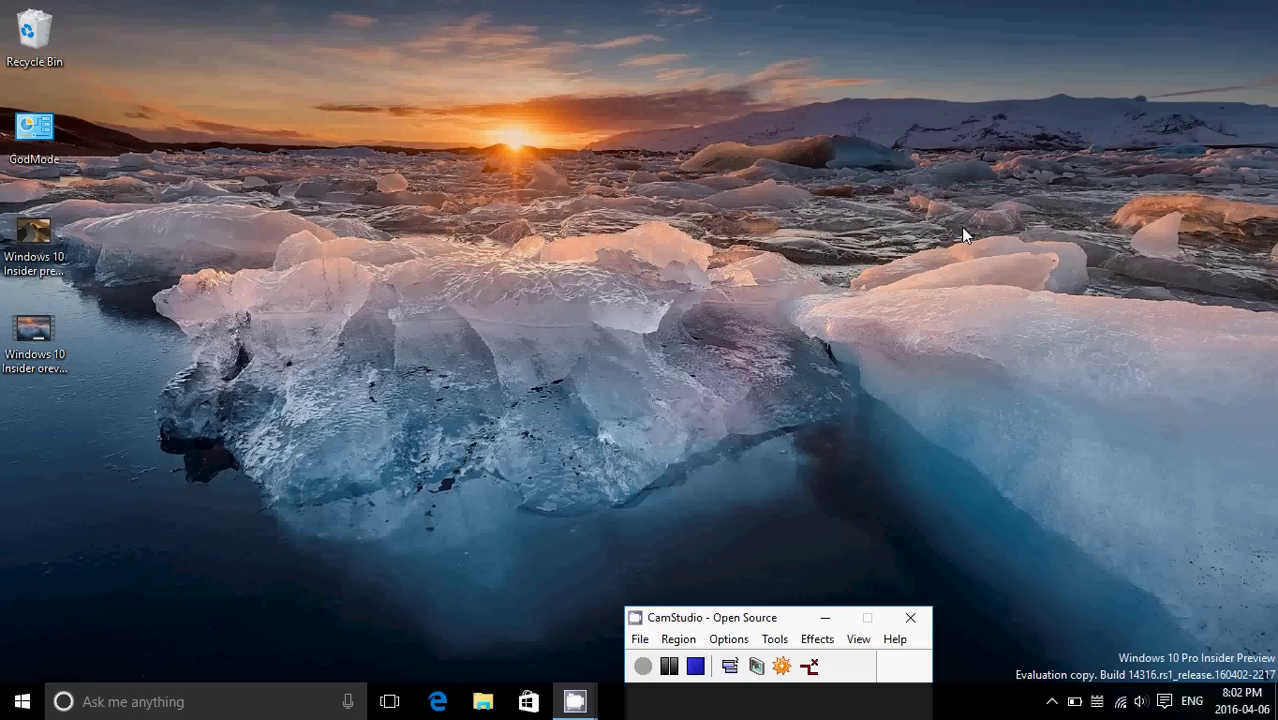
- Go to Settings > Network & Internet to view the connected, secured Wi-Fi network
left_click(1164, 701)
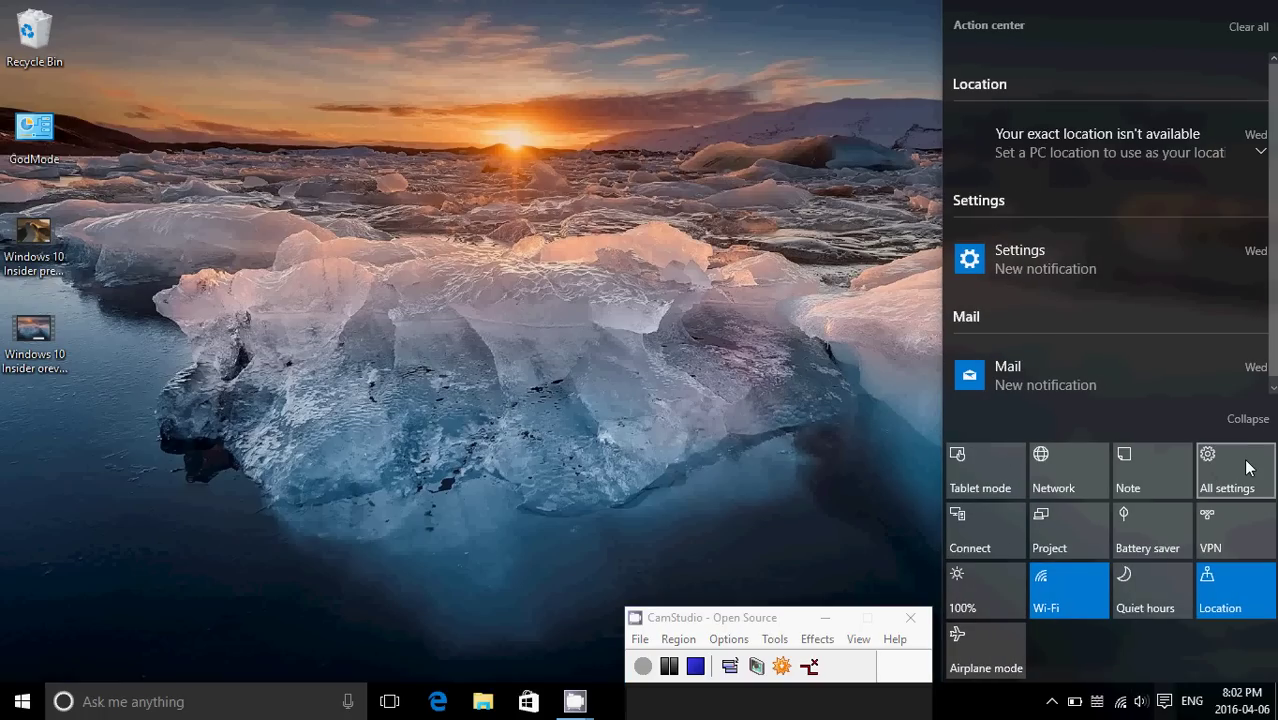
left_click(1247, 465)
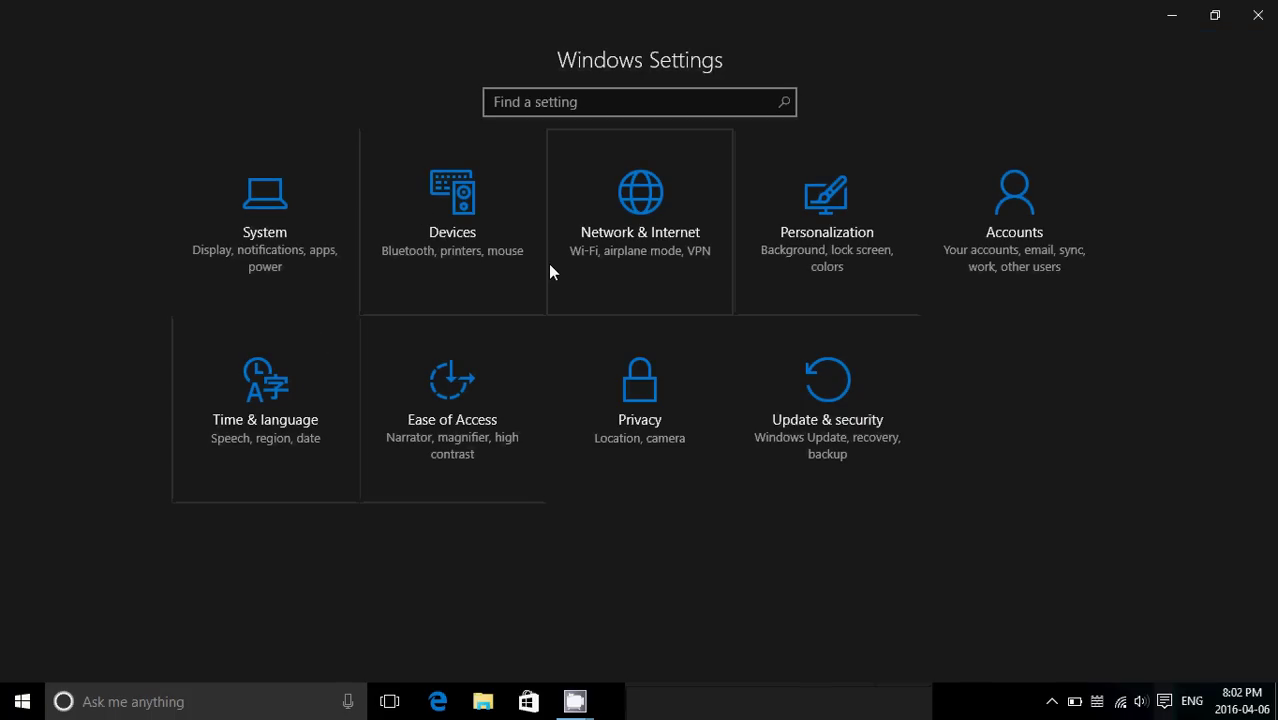
left_click(607, 243)
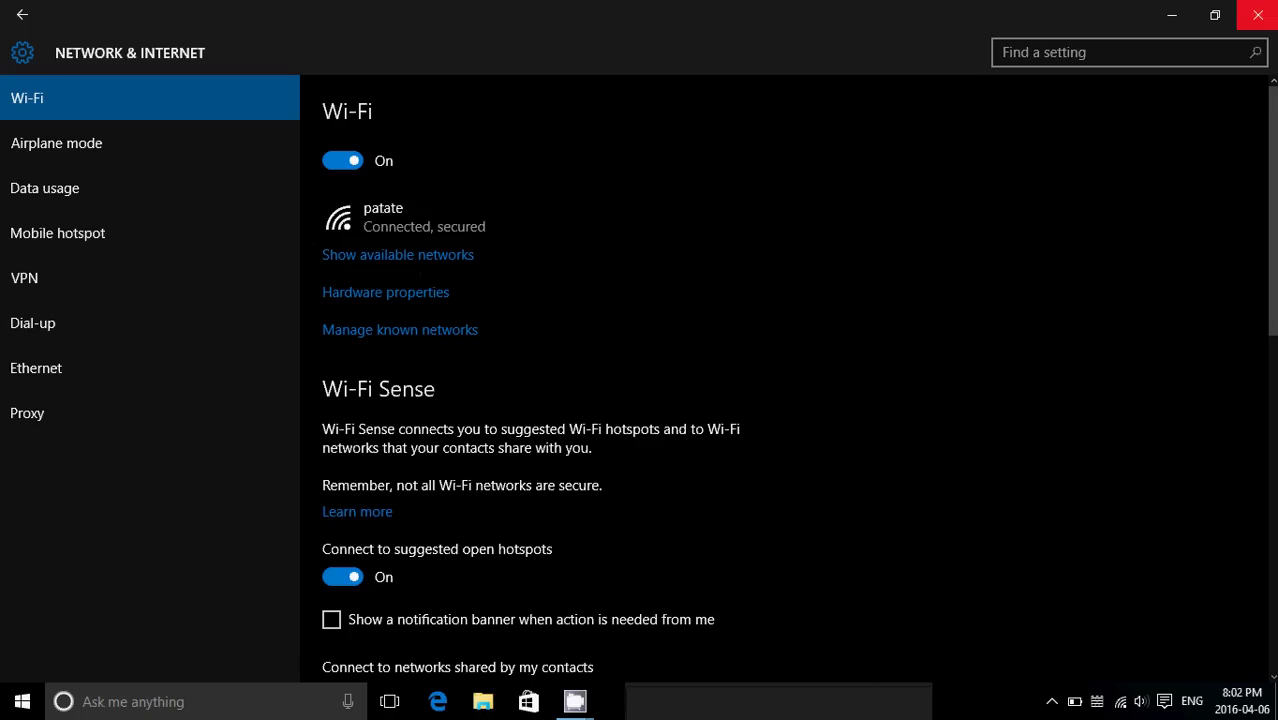
- Close the Settings window showing the Wi-Fi page
left_click(1258, 14)
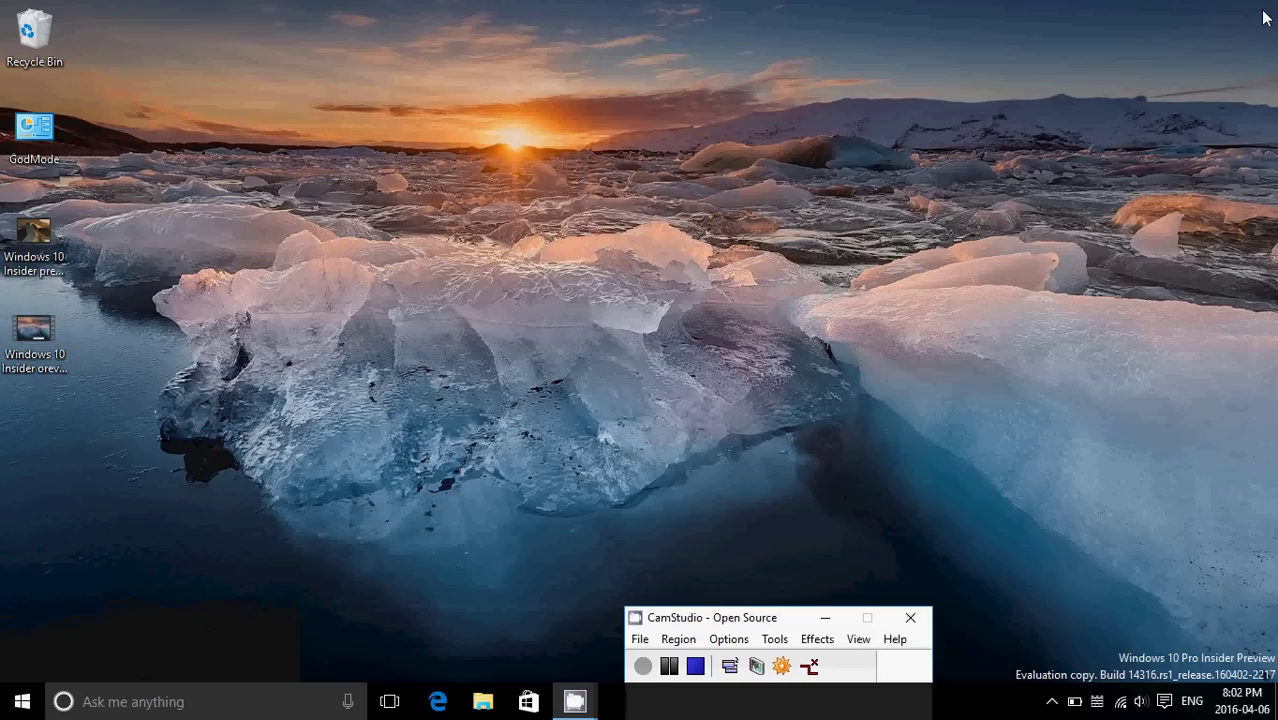